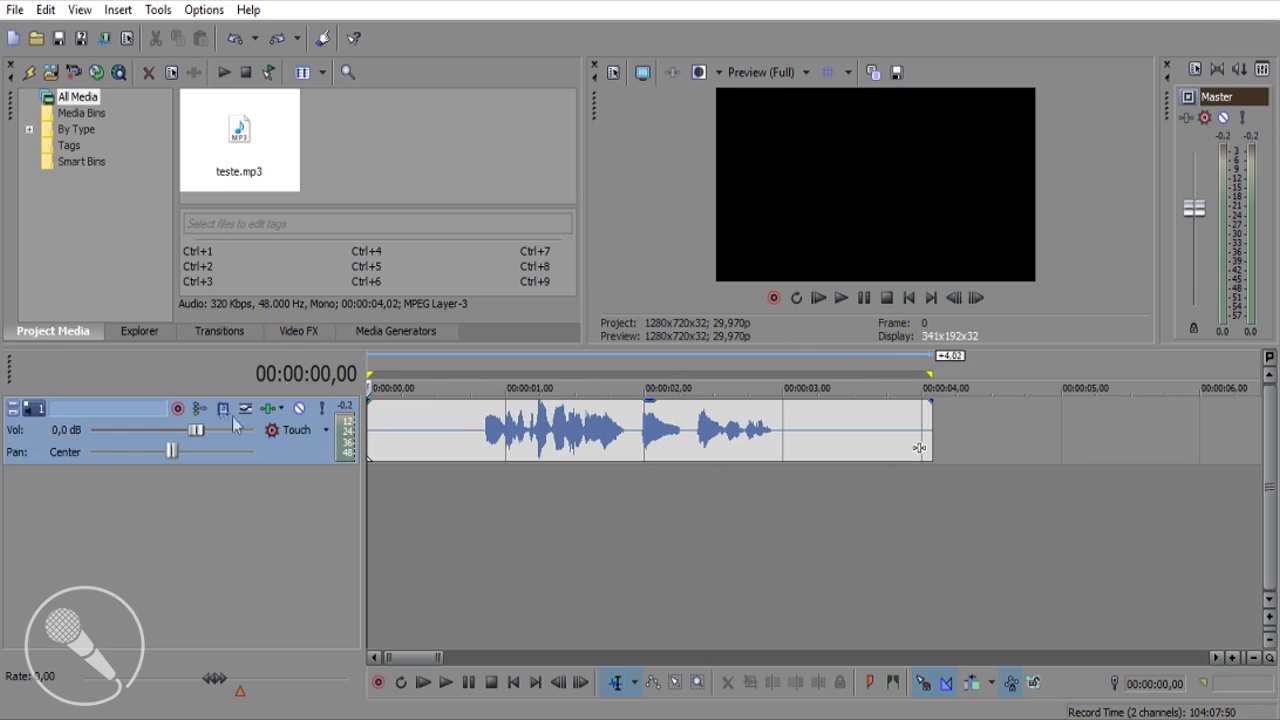
# Step: Preview the unprocessed teste audio clip and add the Sony Reverb plug-in to it as an event effect
pyautogui.click(842, 297)
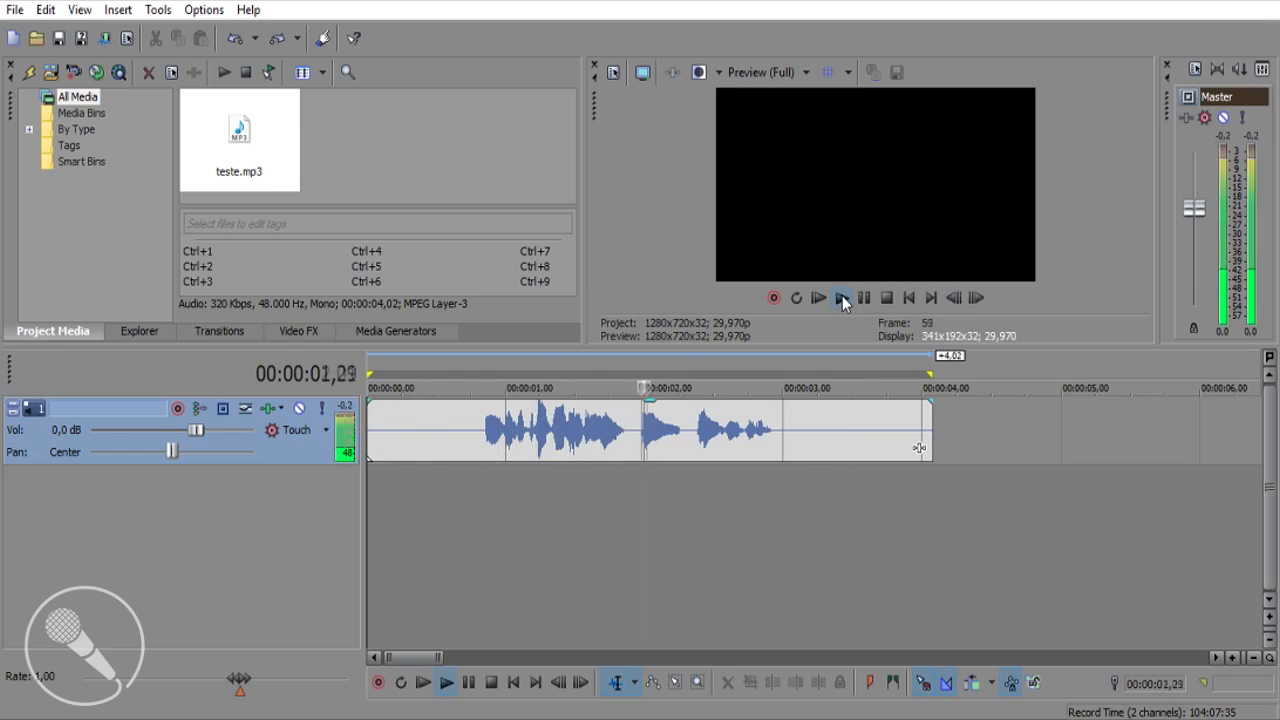
pyautogui.click(886, 298)
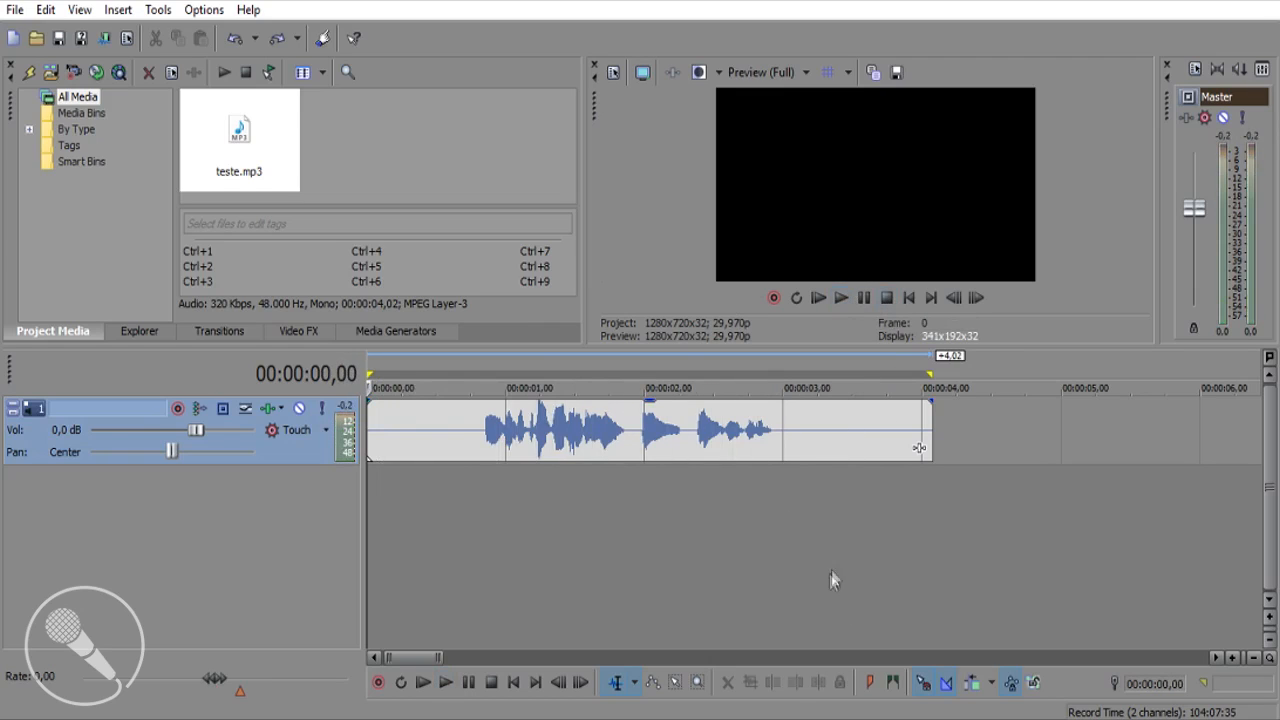
pyautogui.click(919, 451)
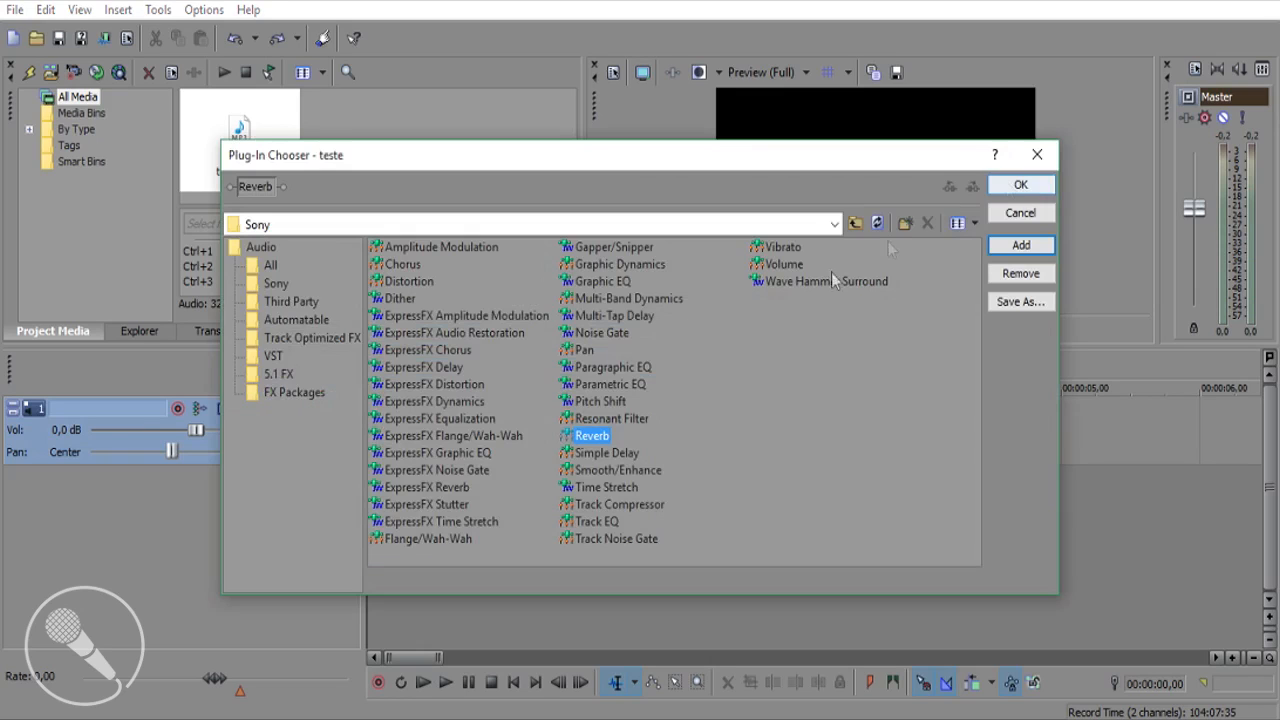
pyautogui.click(1019, 187)
pyautogui.moveTo(220, 36); pyautogui.dragTo(137, 42)
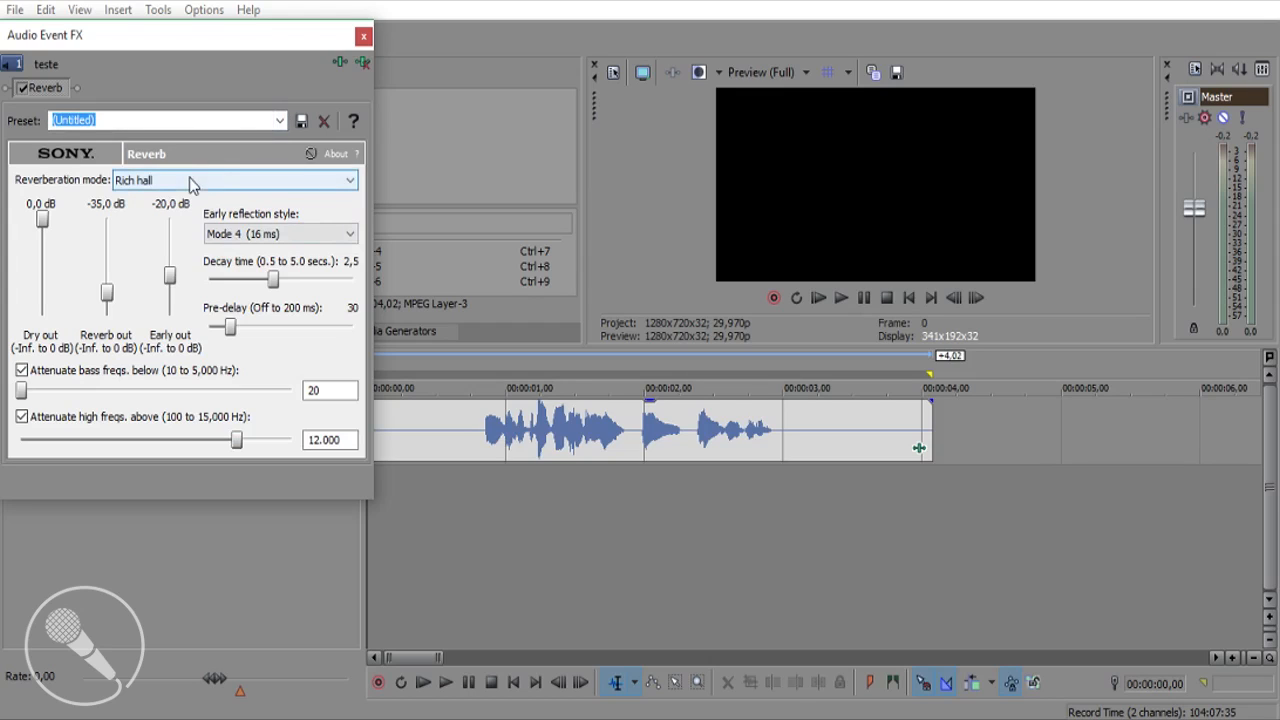
# Step: Try the Bright hall, Cathedral and Dense room reverb presets, settle on Default all parameters, and play the clip with it
pyautogui.click(279, 120)
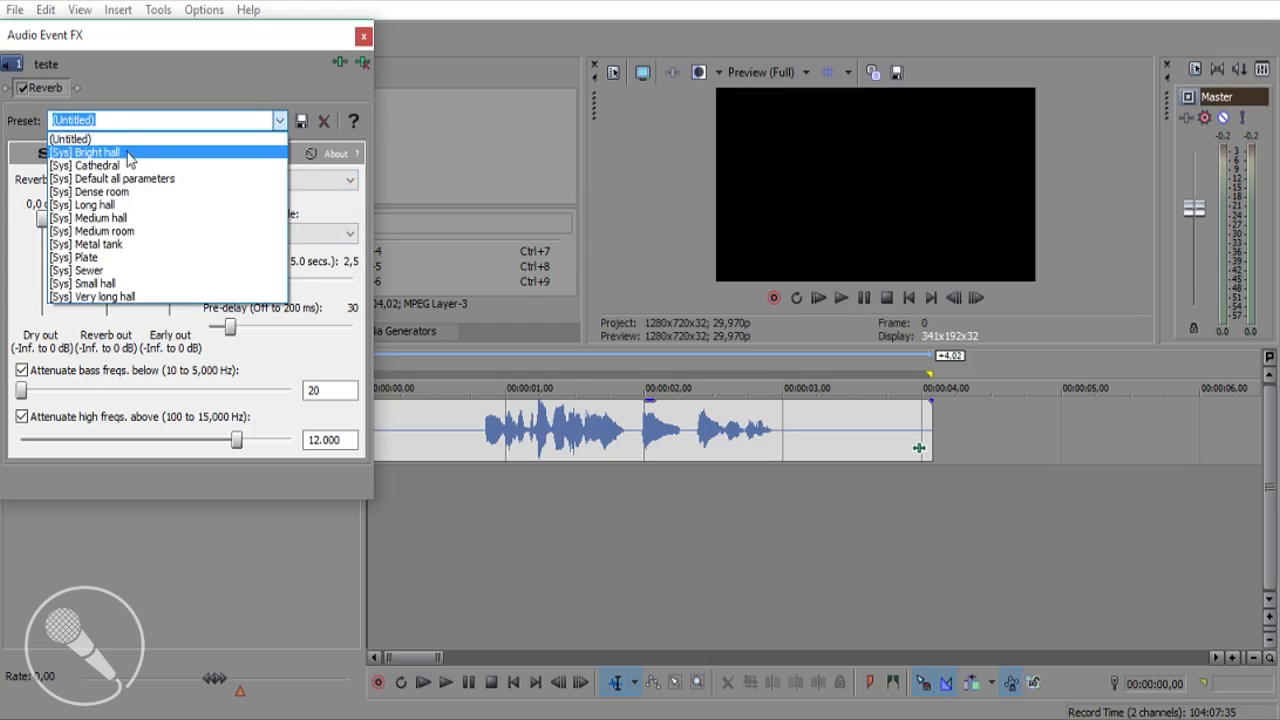
pyautogui.click(130, 157)
pyautogui.click(282, 126)
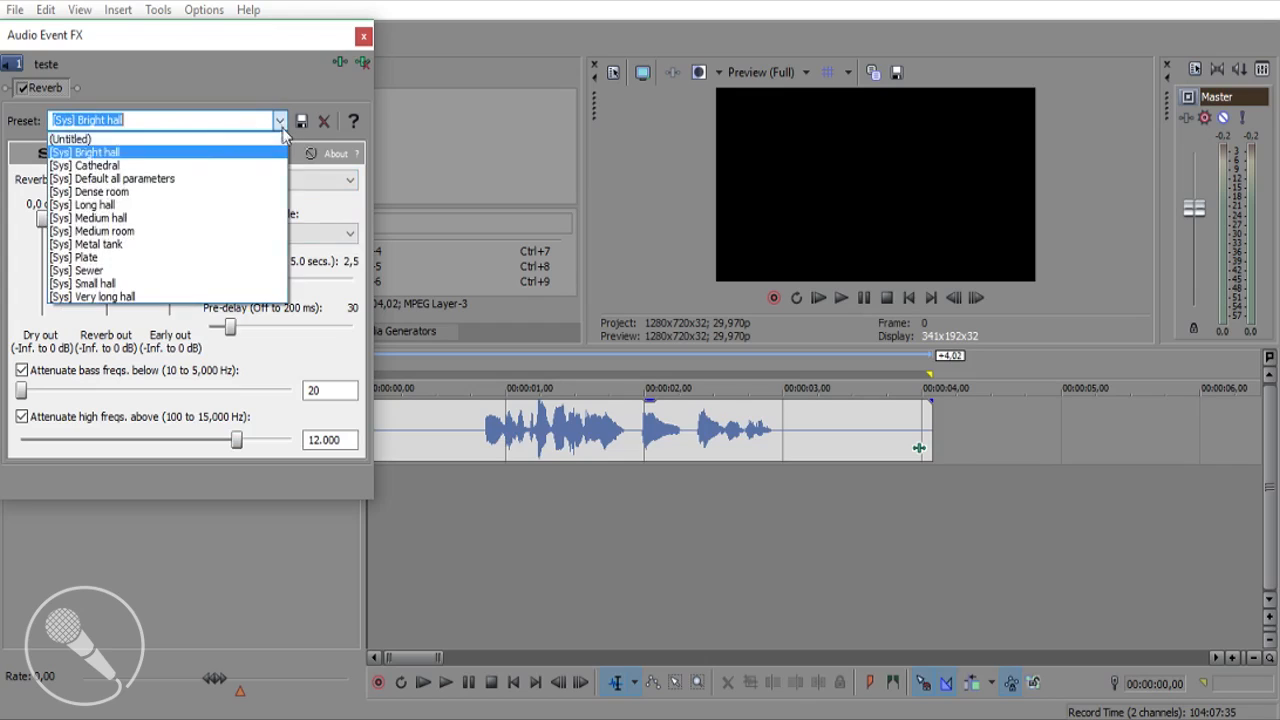
pyautogui.press('Down')
pyautogui.press('Return')
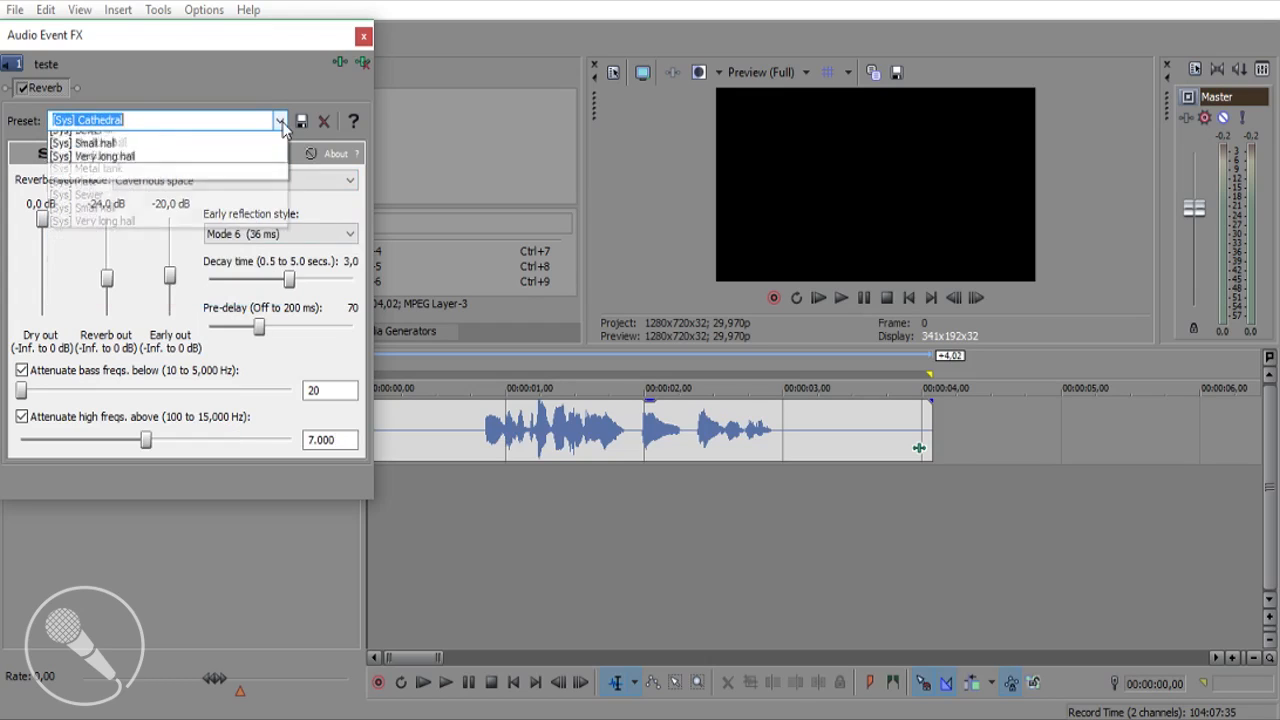
pyautogui.click(110, 168)
pyautogui.scroll(-2, 187, 124)
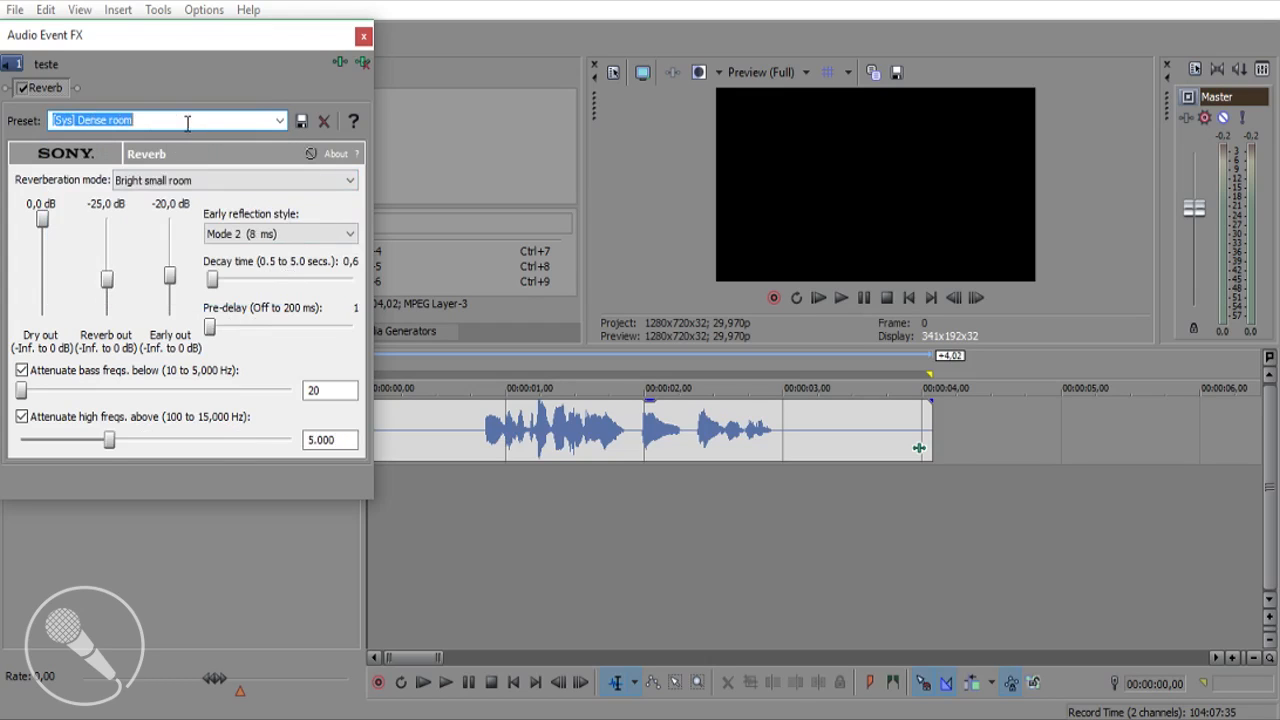
pyautogui.scroll(3, 171, 122)
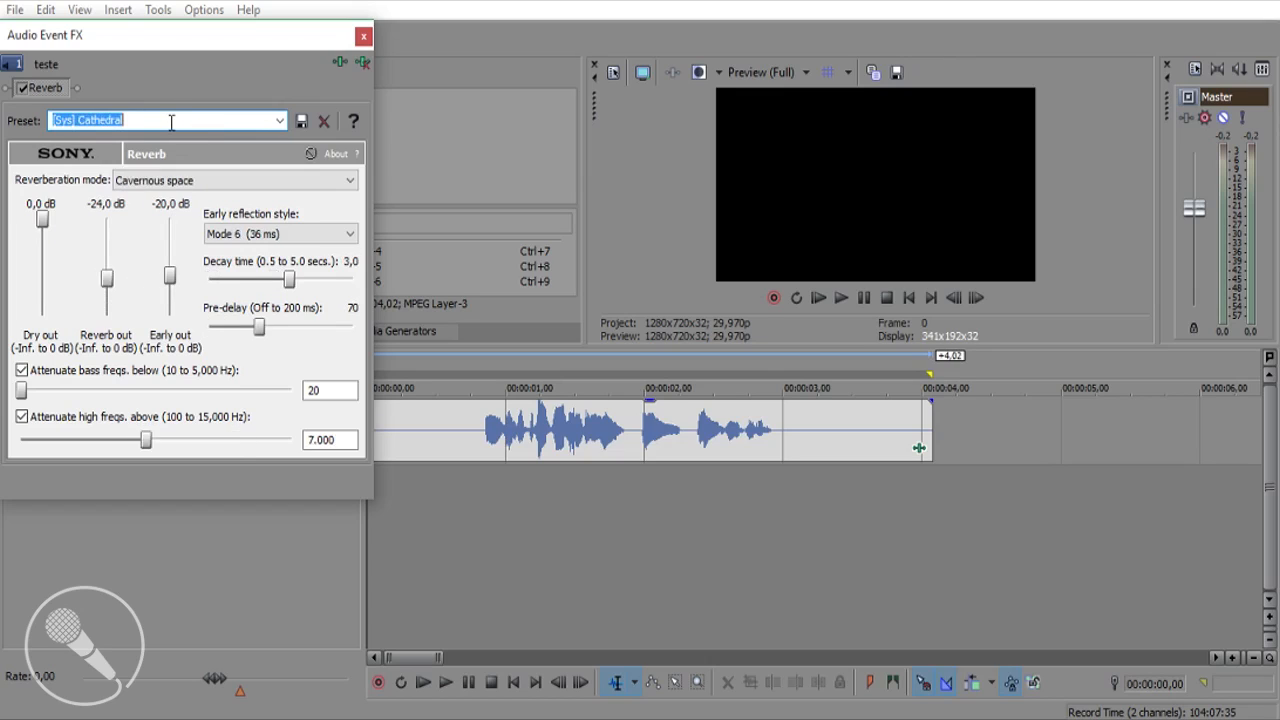
pyautogui.scroll(-1, 171, 122)
pyautogui.click(107, 294)
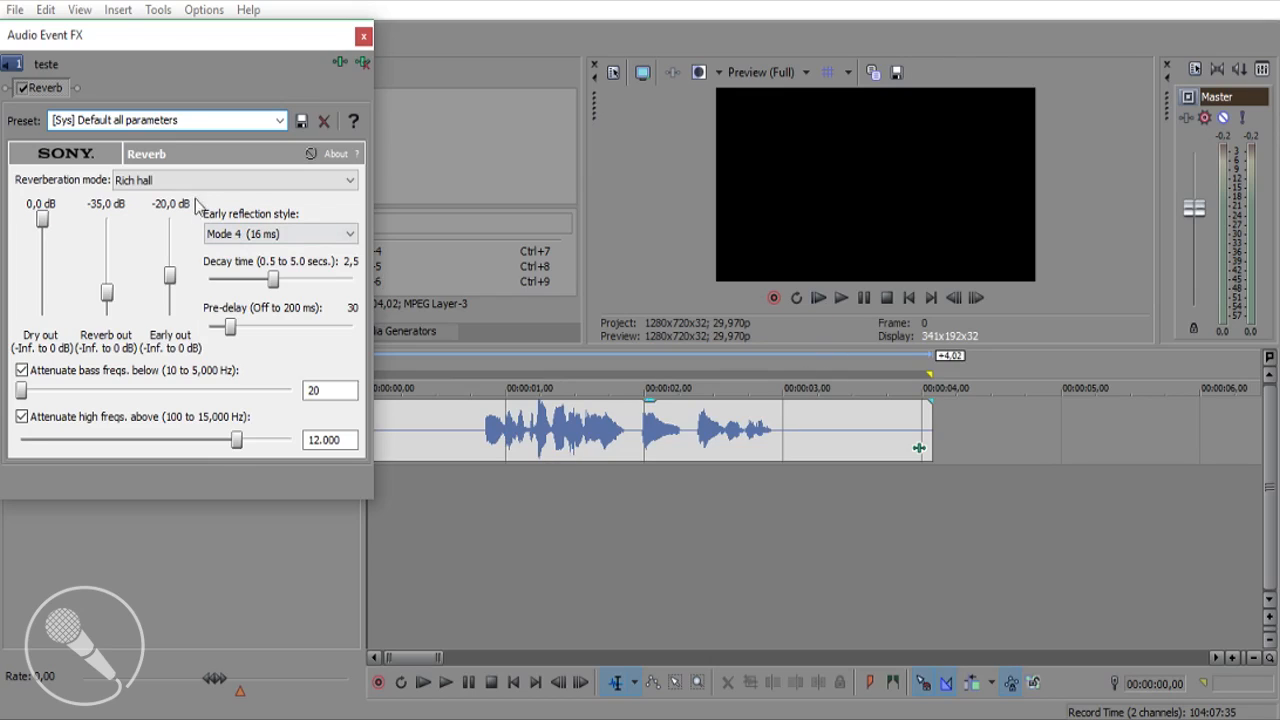
pyautogui.click(841, 299)
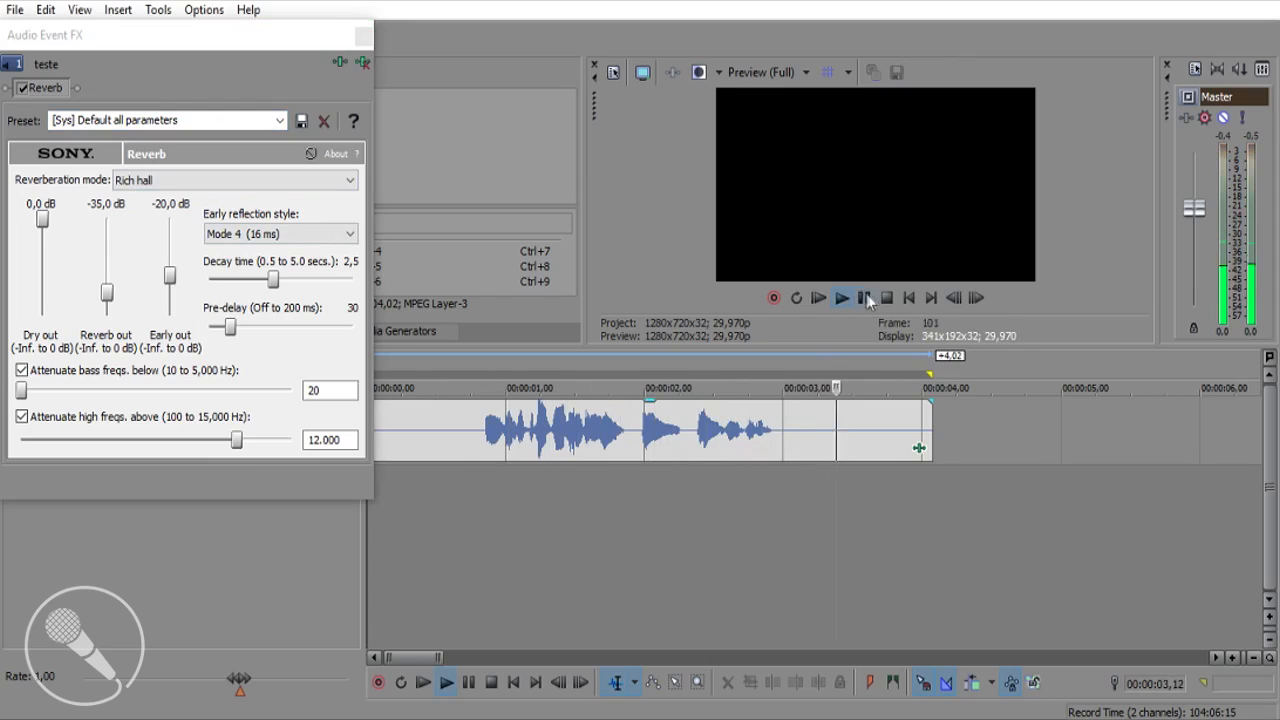
pyautogui.click(886, 298)
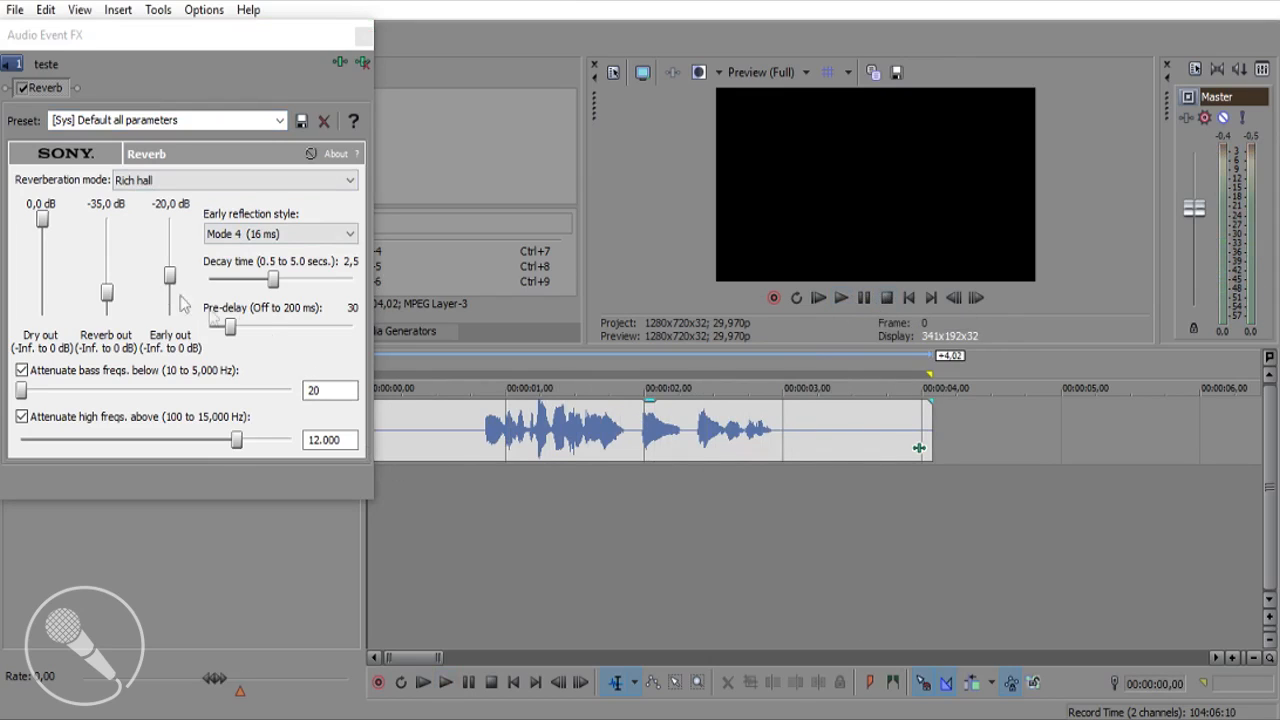
# Step: Set the reverberation mode to Cavernous space and play the clip with it
pyautogui.click(155, 180)
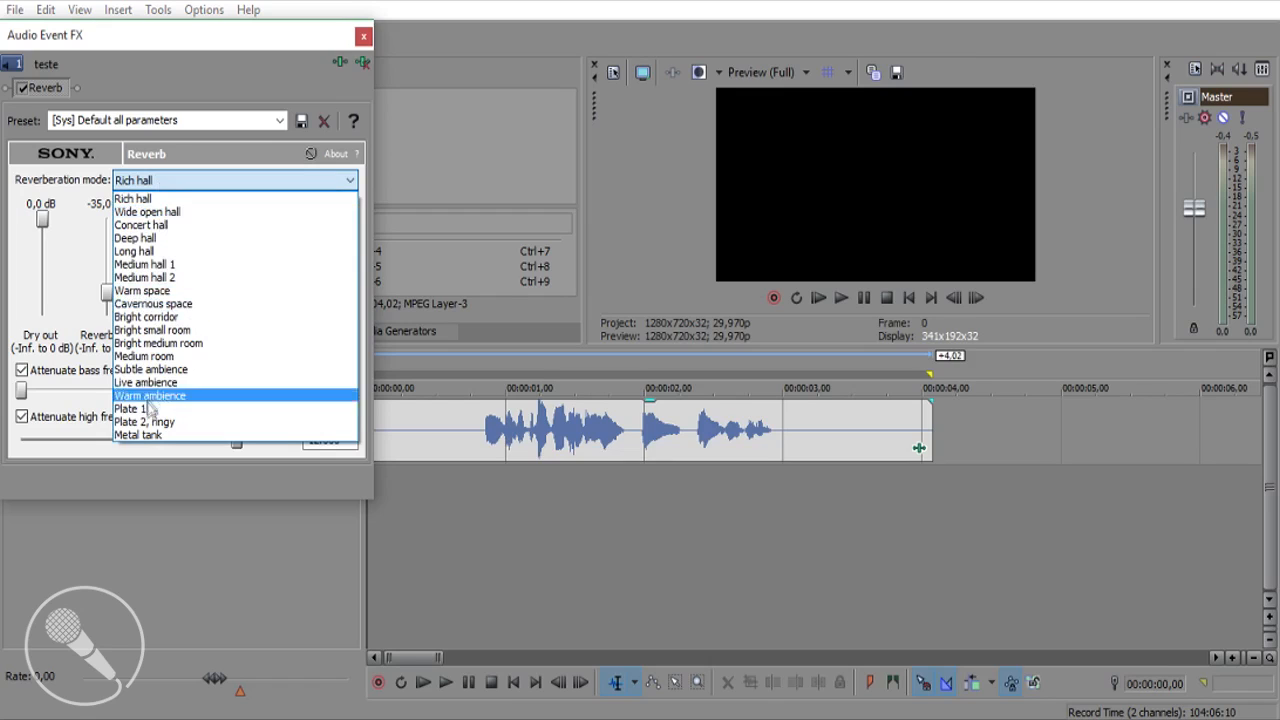
pyautogui.click(170, 305)
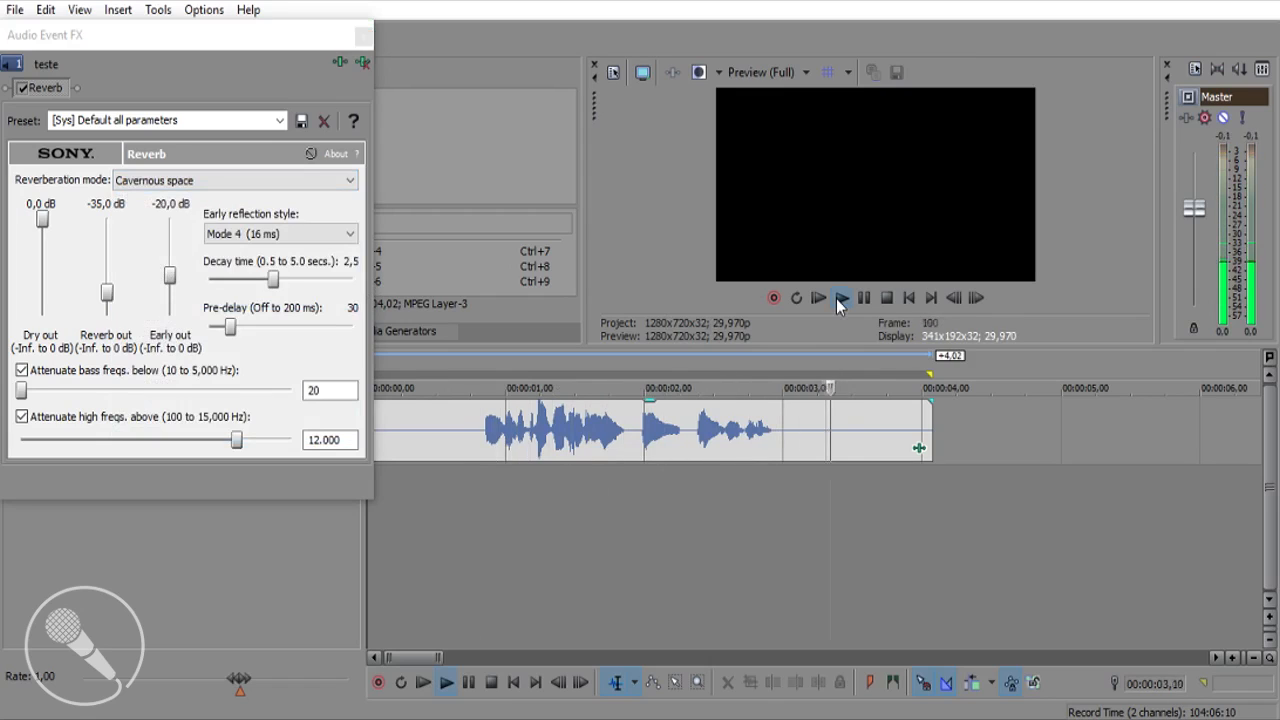
pyautogui.click(887, 299)
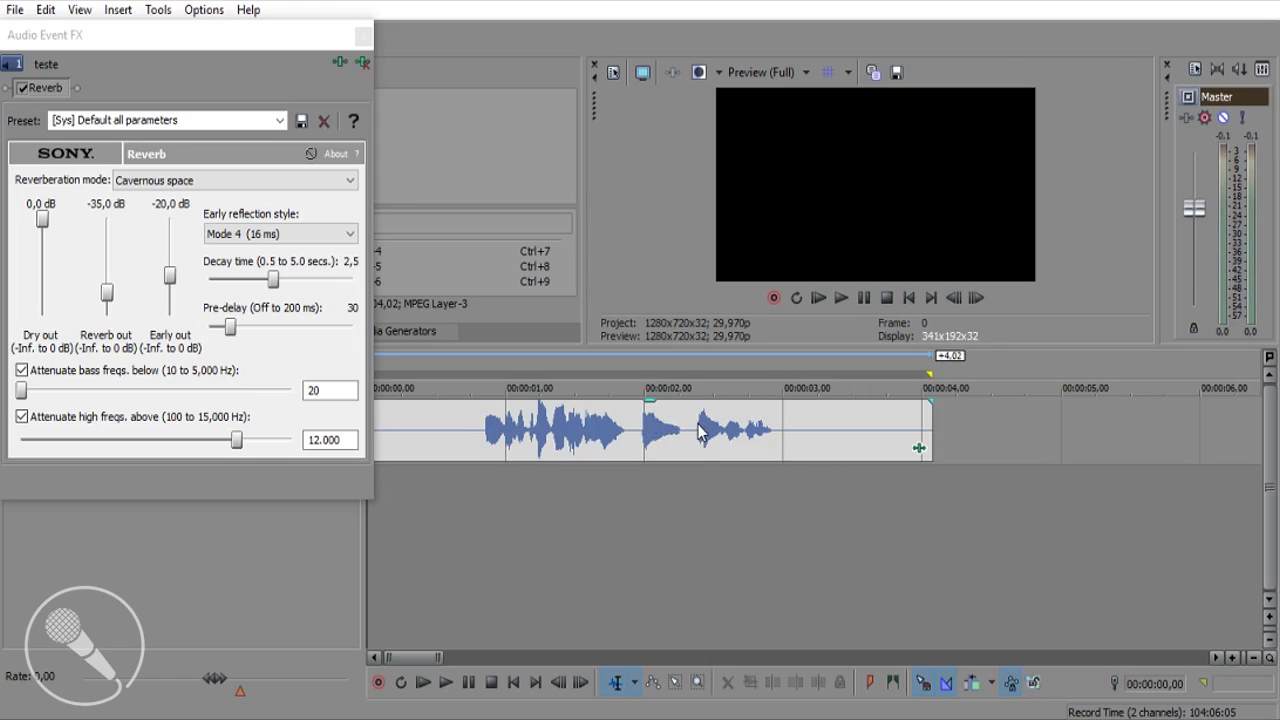
# Step: Switch the Reverb effect on the clip to the Cathedral preset
pyautogui.click(230, 180)
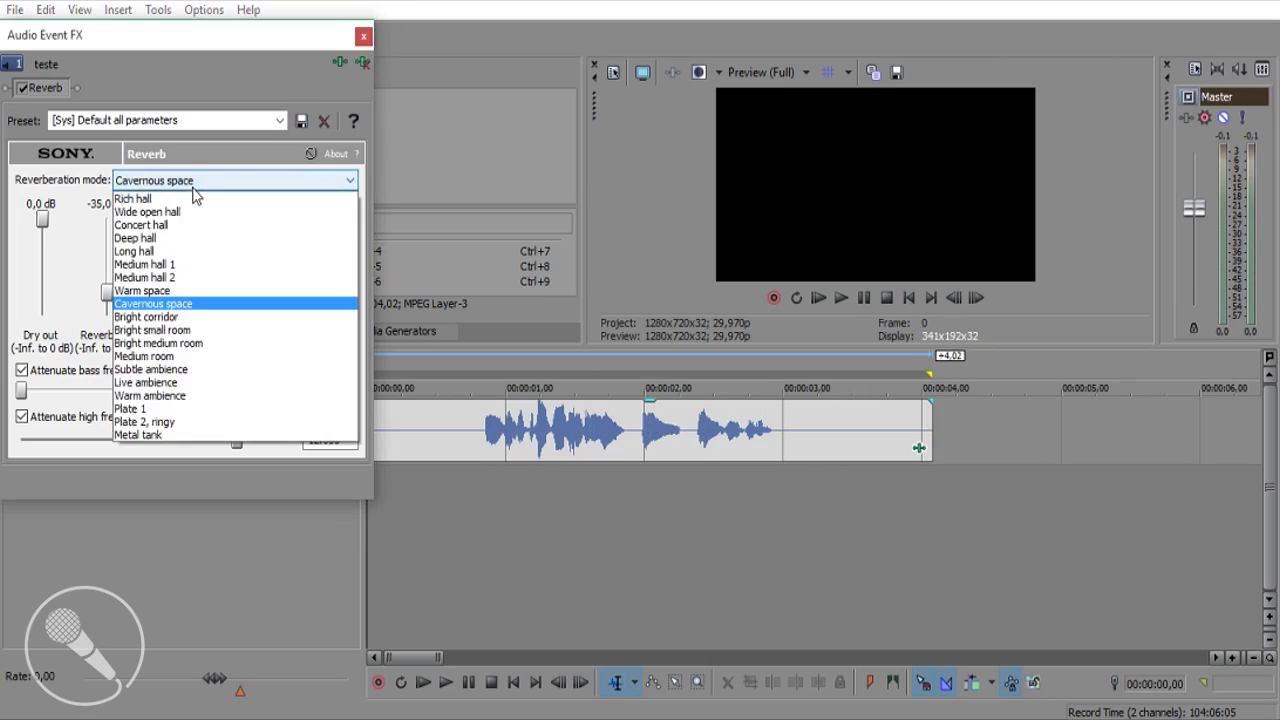
pyautogui.click(150, 294)
pyautogui.click(279, 120)
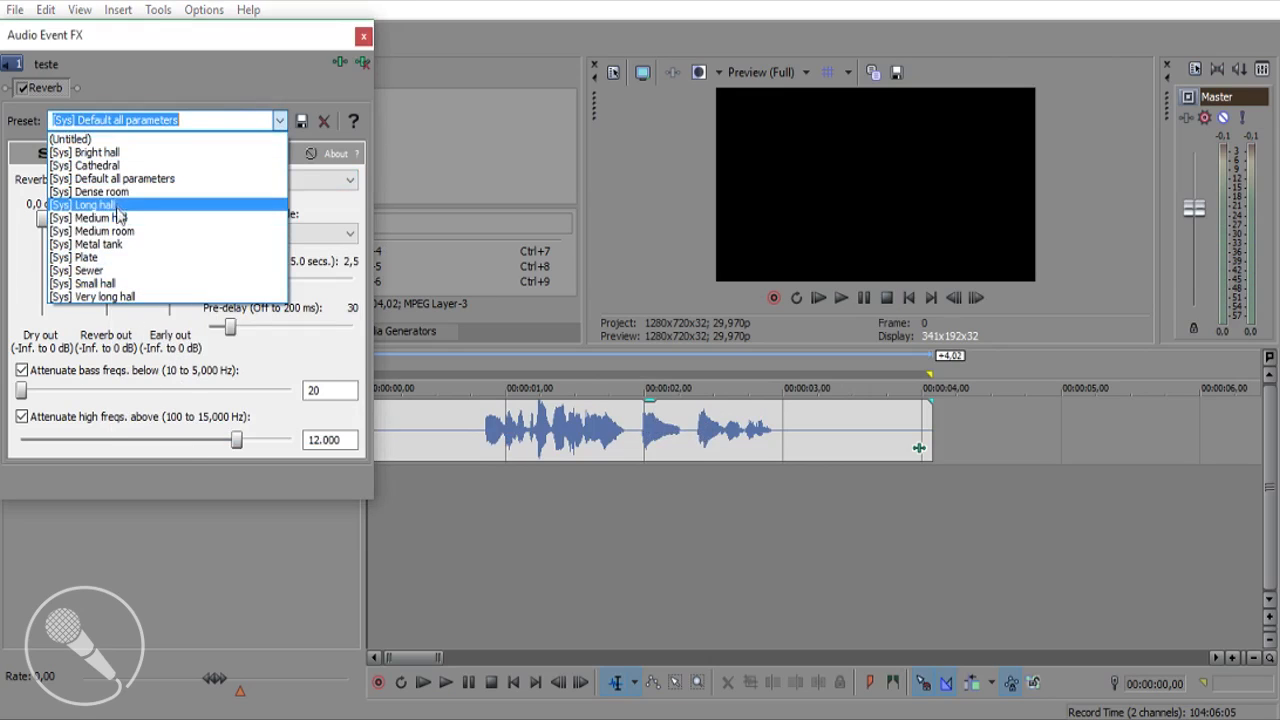
pyautogui.click(107, 166)
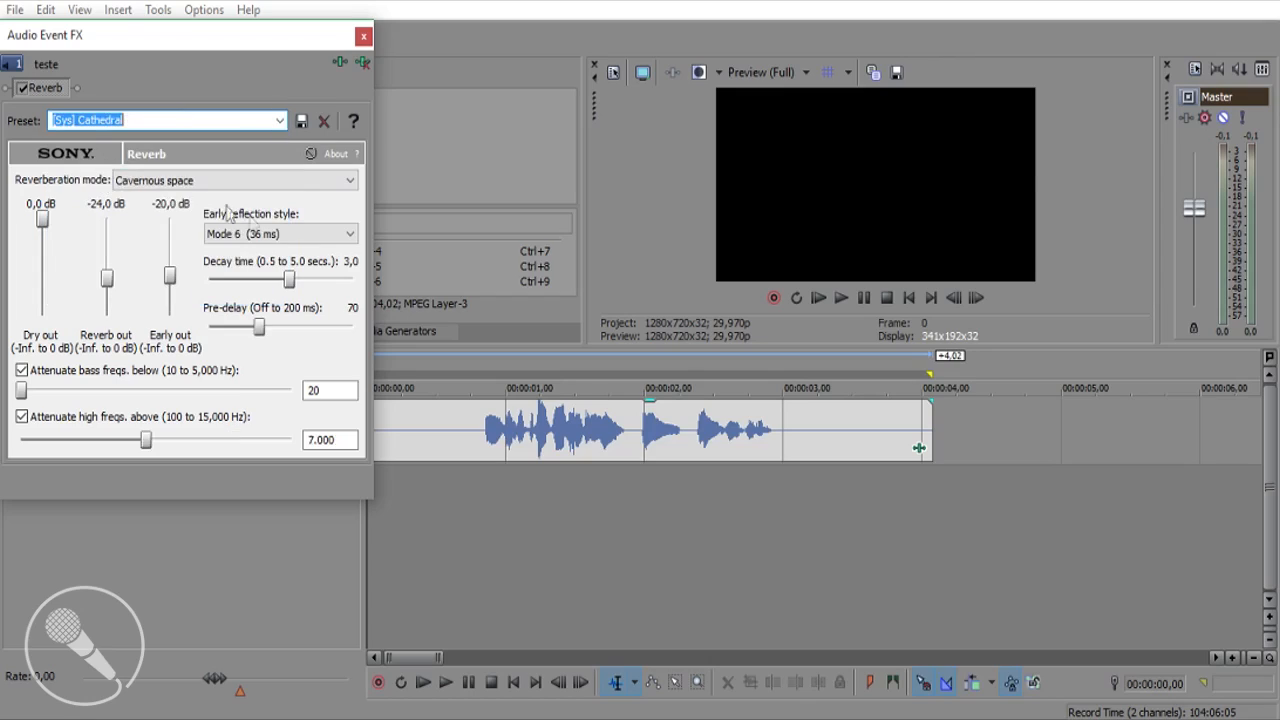
# Step: Play the clip with the Cathedral reverb and reset the master peak indicators
pyautogui.click(842, 297)
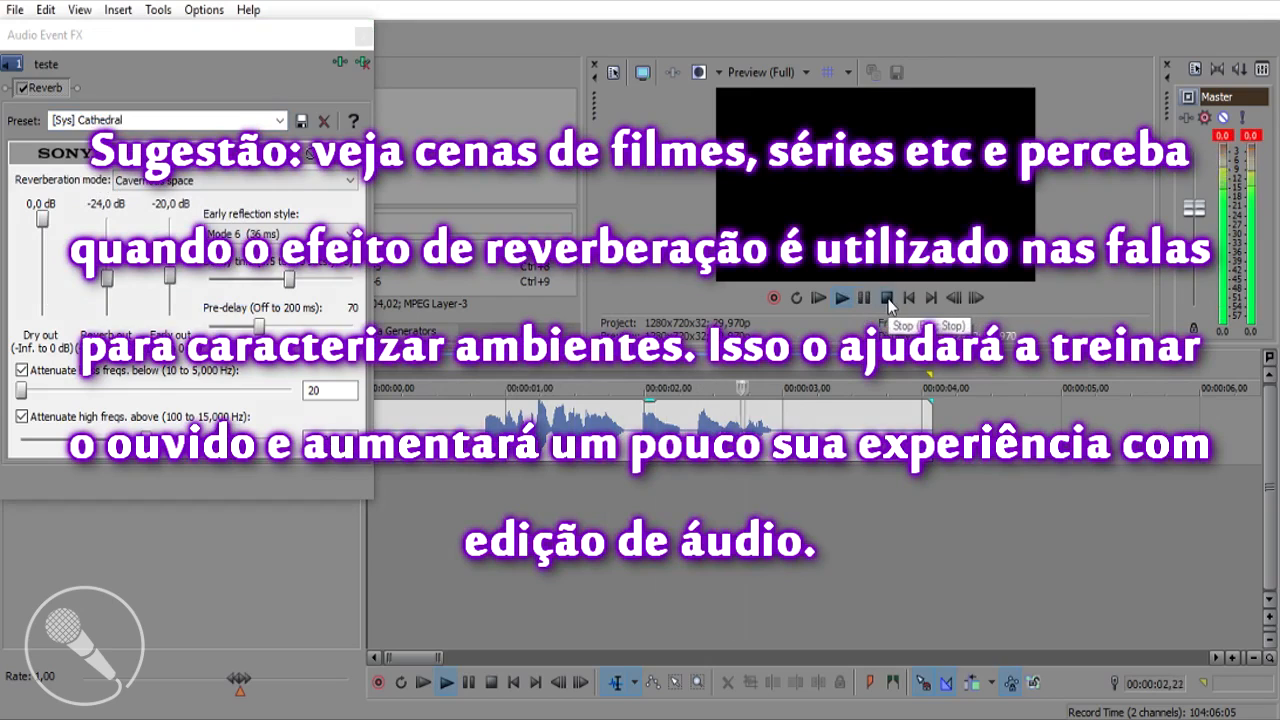
pyautogui.click(887, 299)
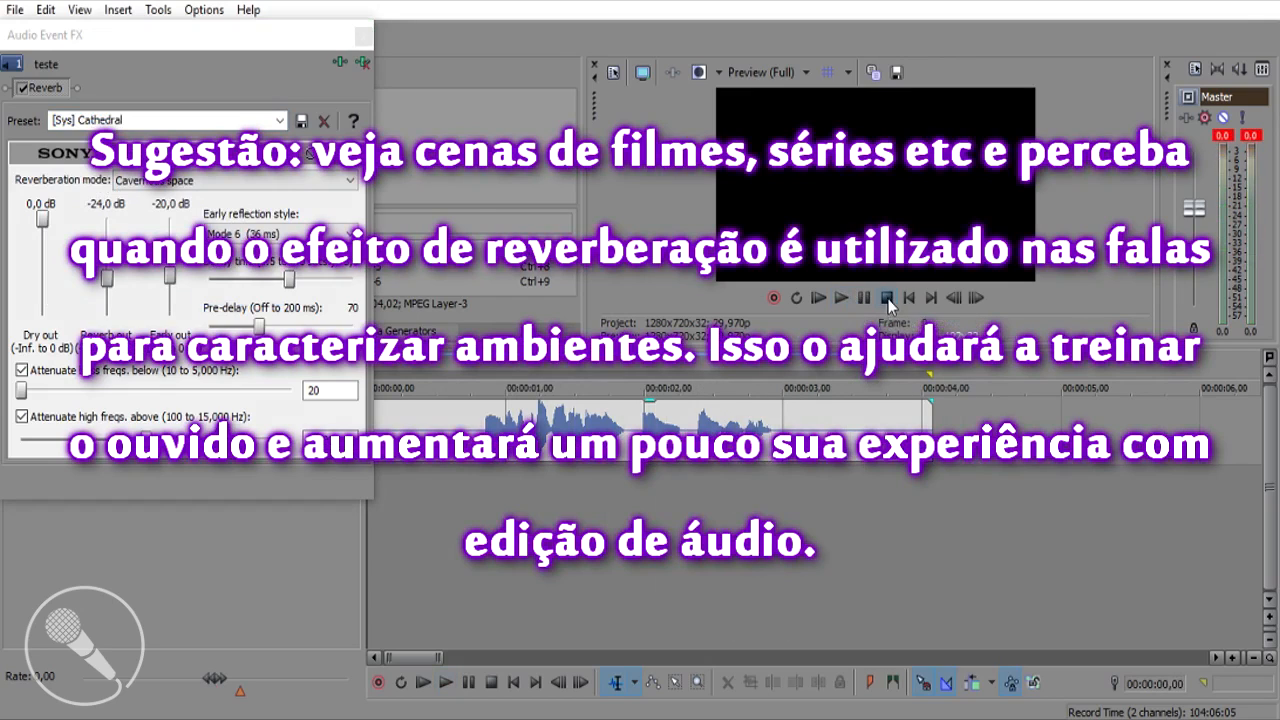
pyautogui.click(1223, 136)
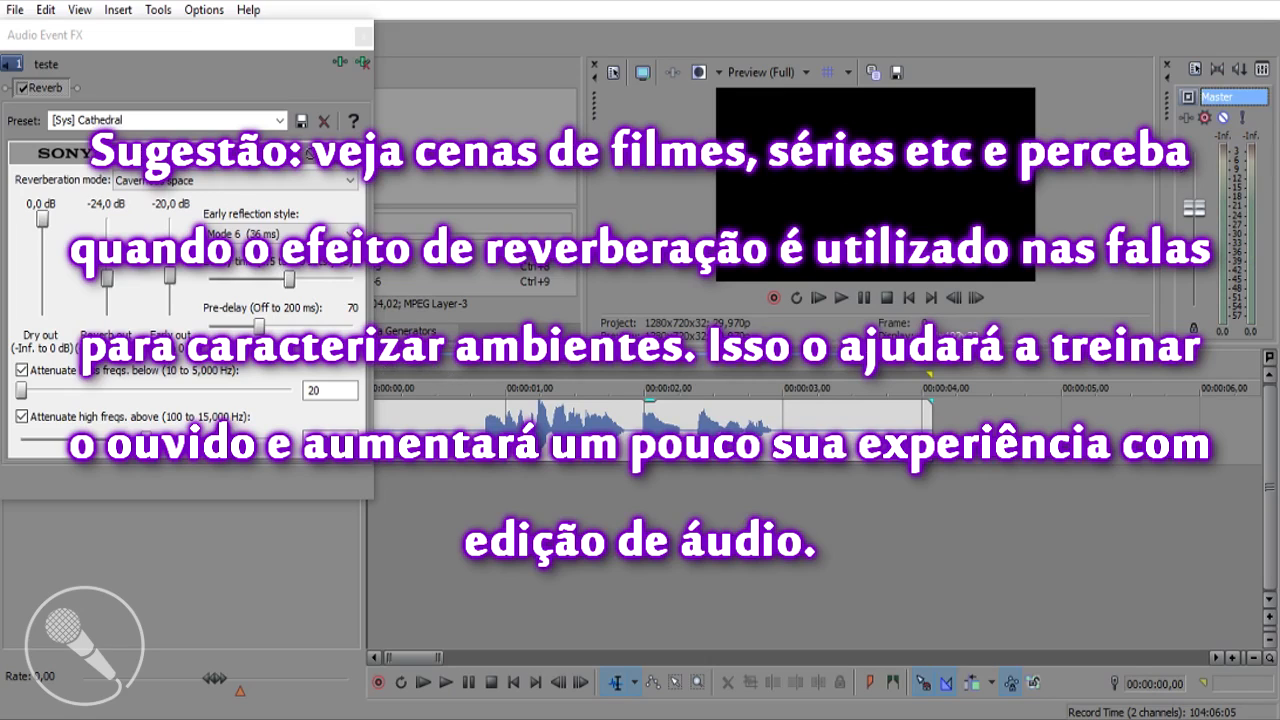
# Step: Apply the Metal tank preset to the Reverb effect and play the clip with it
pyautogui.click(150, 120)
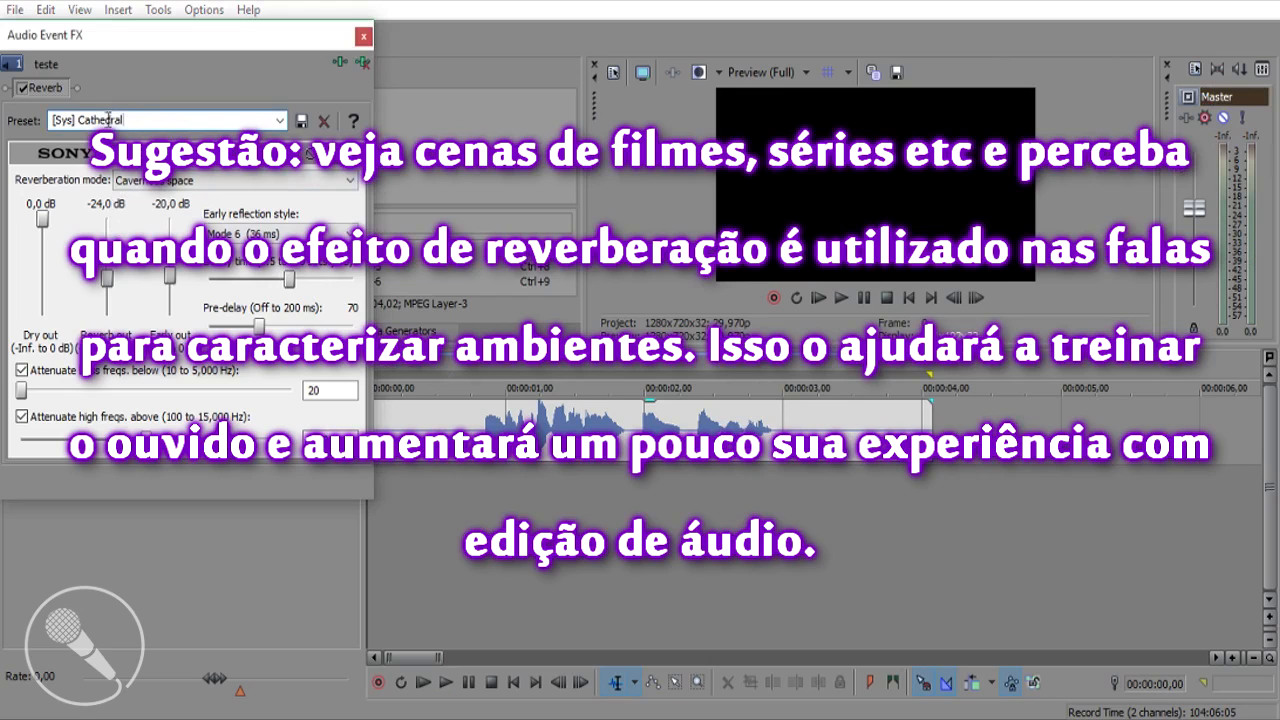
pyautogui.click(280, 120)
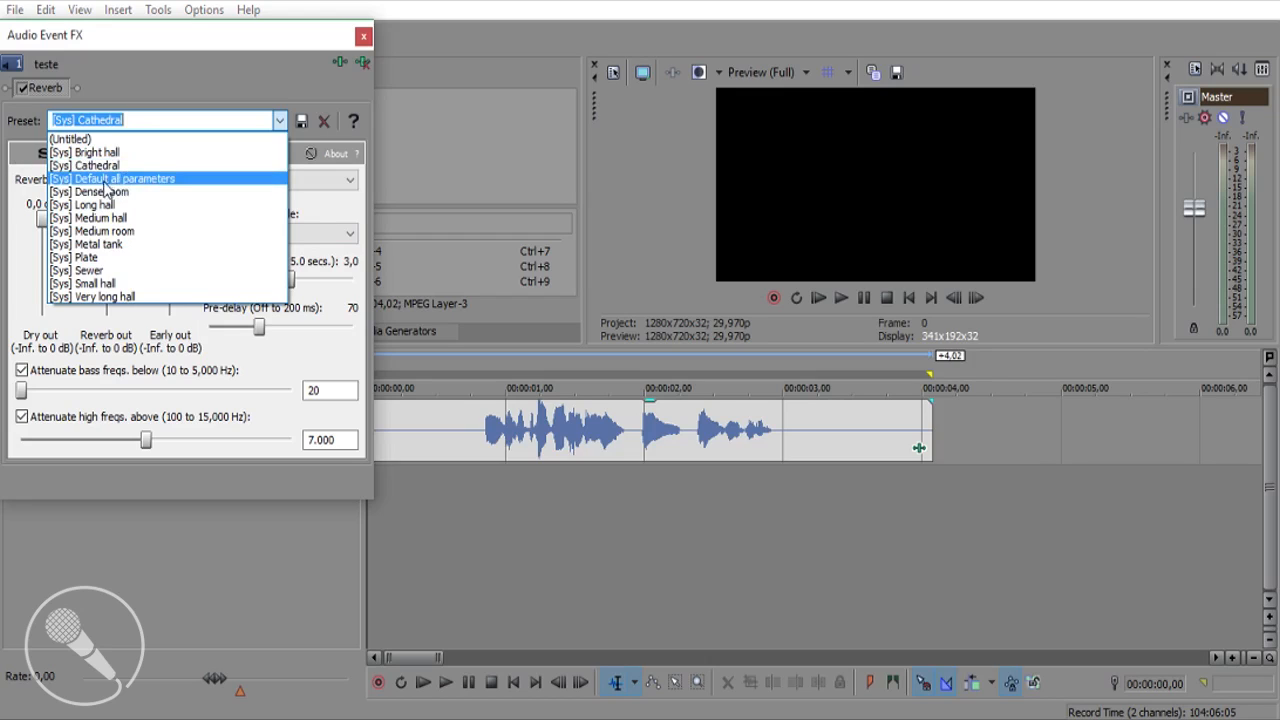
pyautogui.click(129, 245)
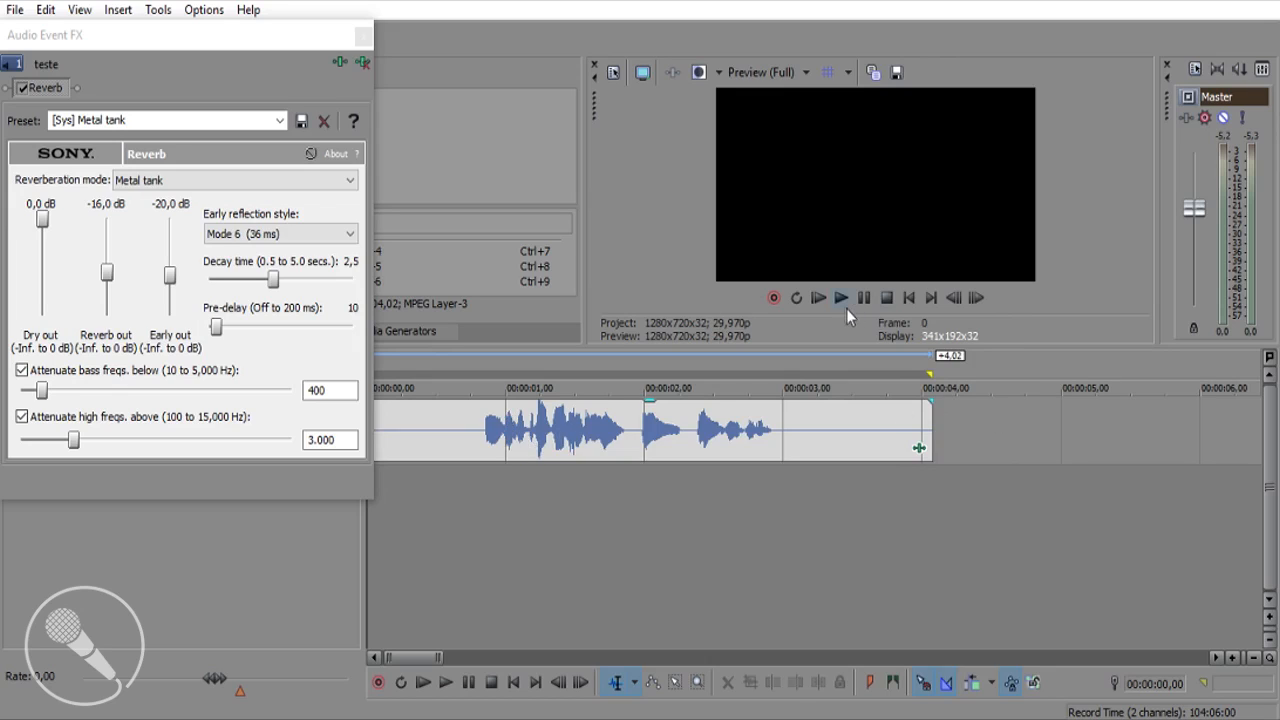
pyautogui.click(841, 300)
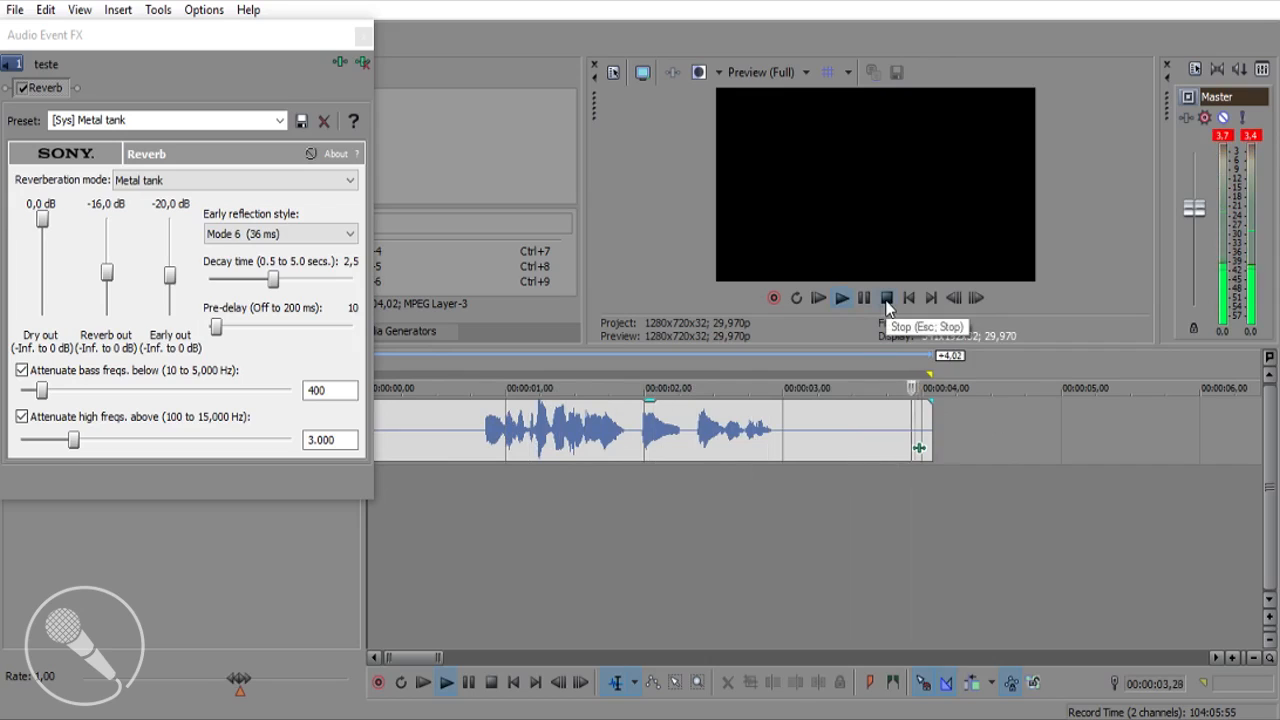
pyautogui.click(886, 300)
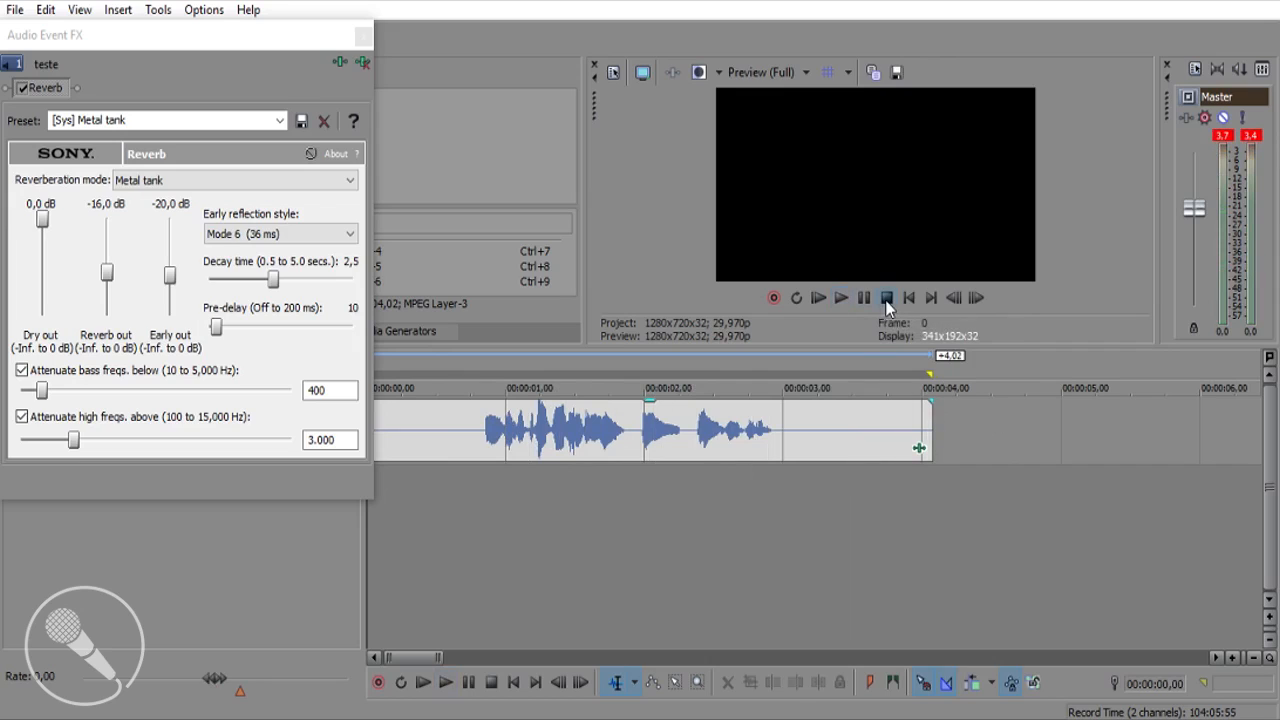
# Step: Apply the Sewer preset to the Reverb effect and play the clip with it
pyautogui.click(209, 121)
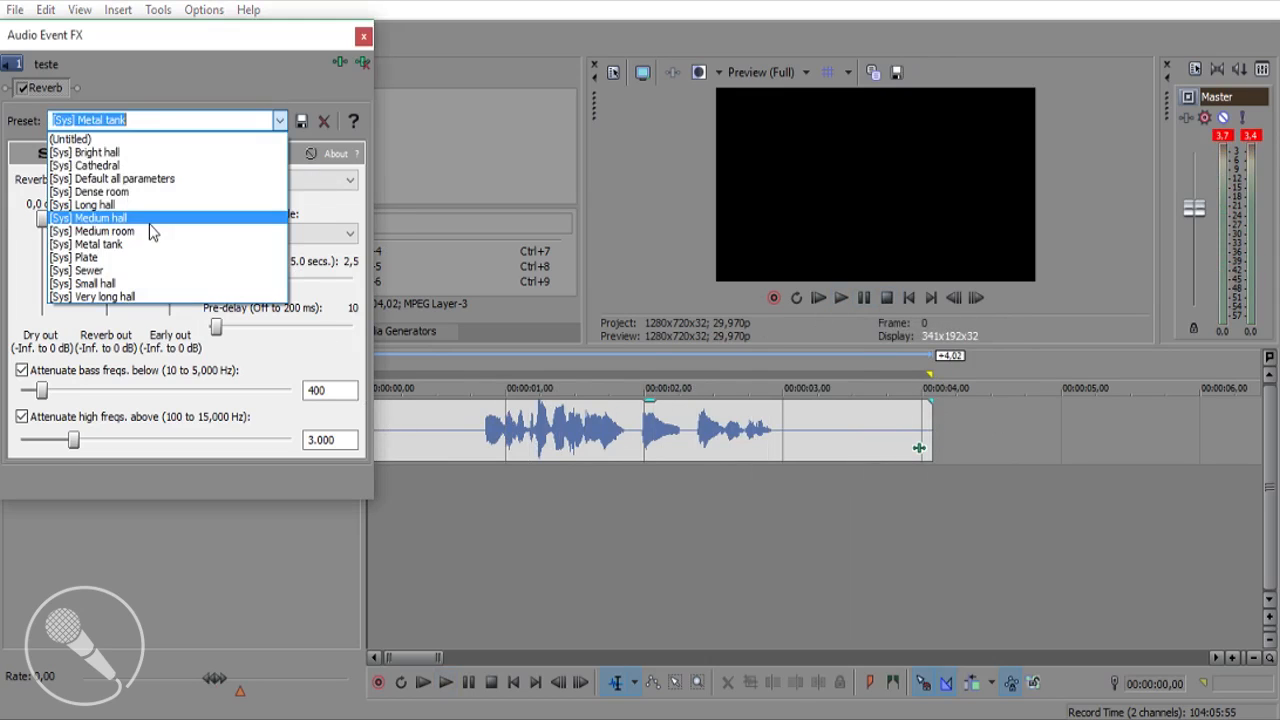
pyautogui.click(84, 274)
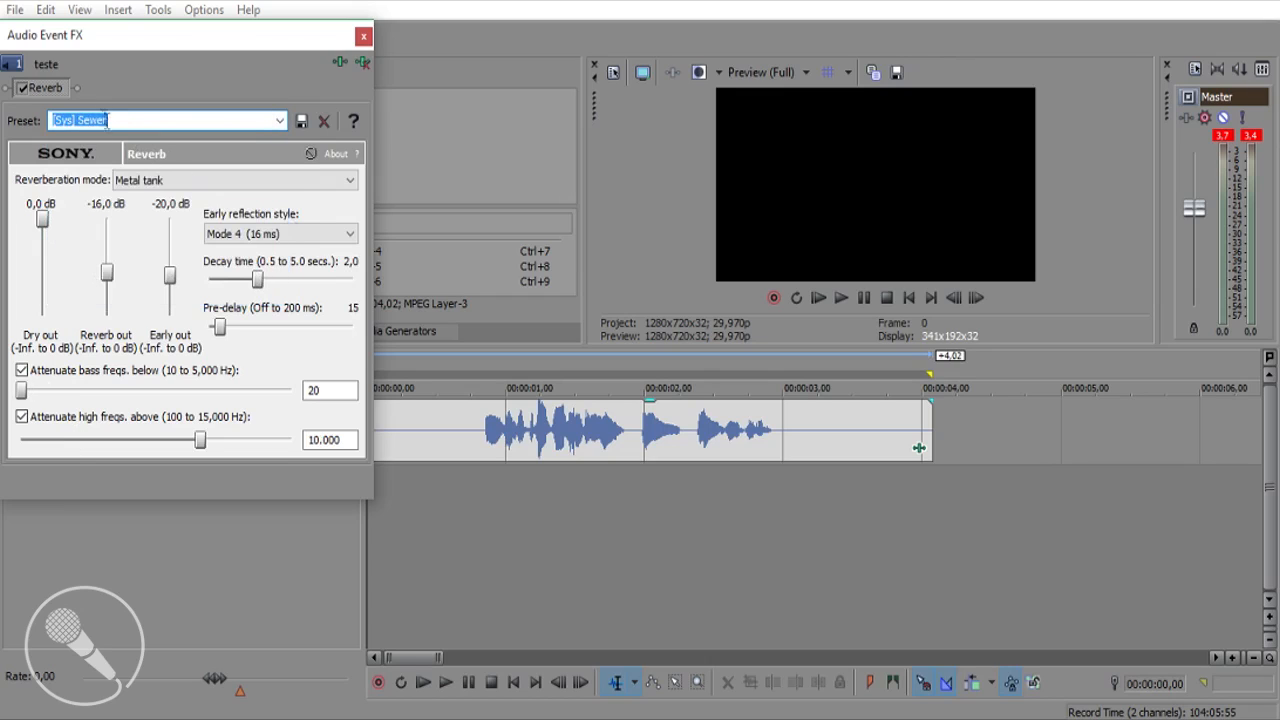
pyautogui.click(840, 297)
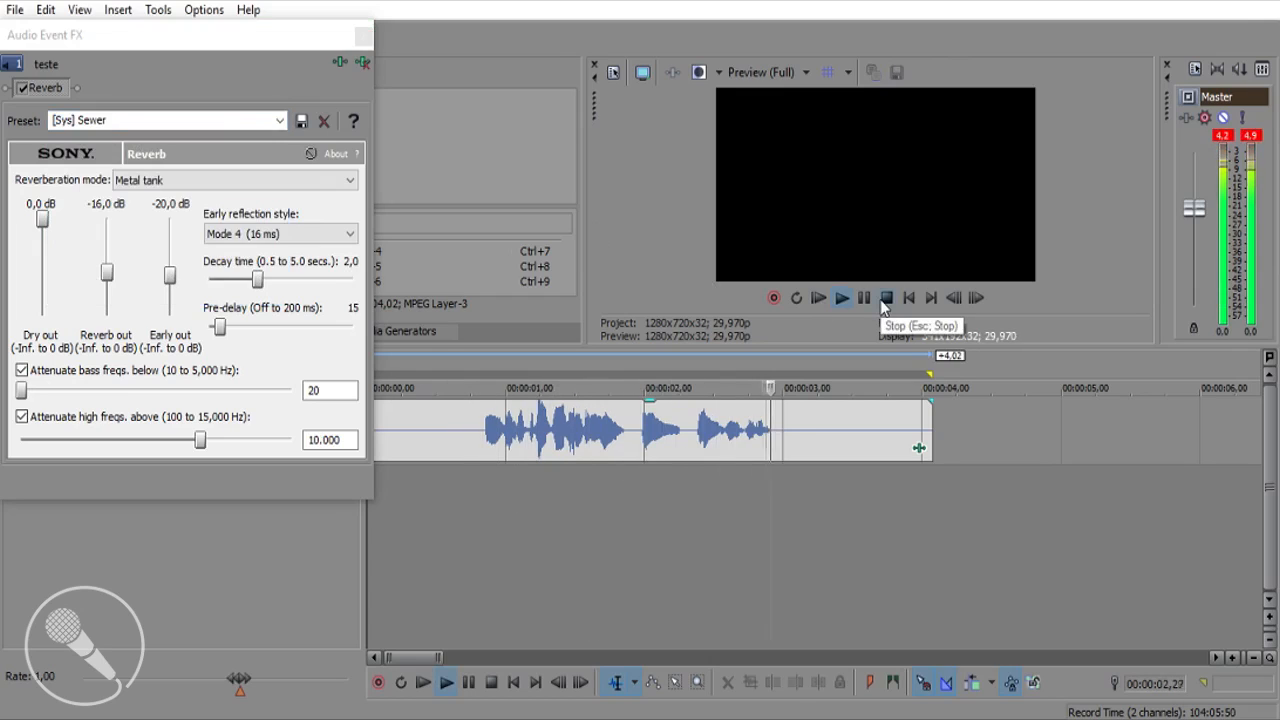
pyautogui.click(884, 303)
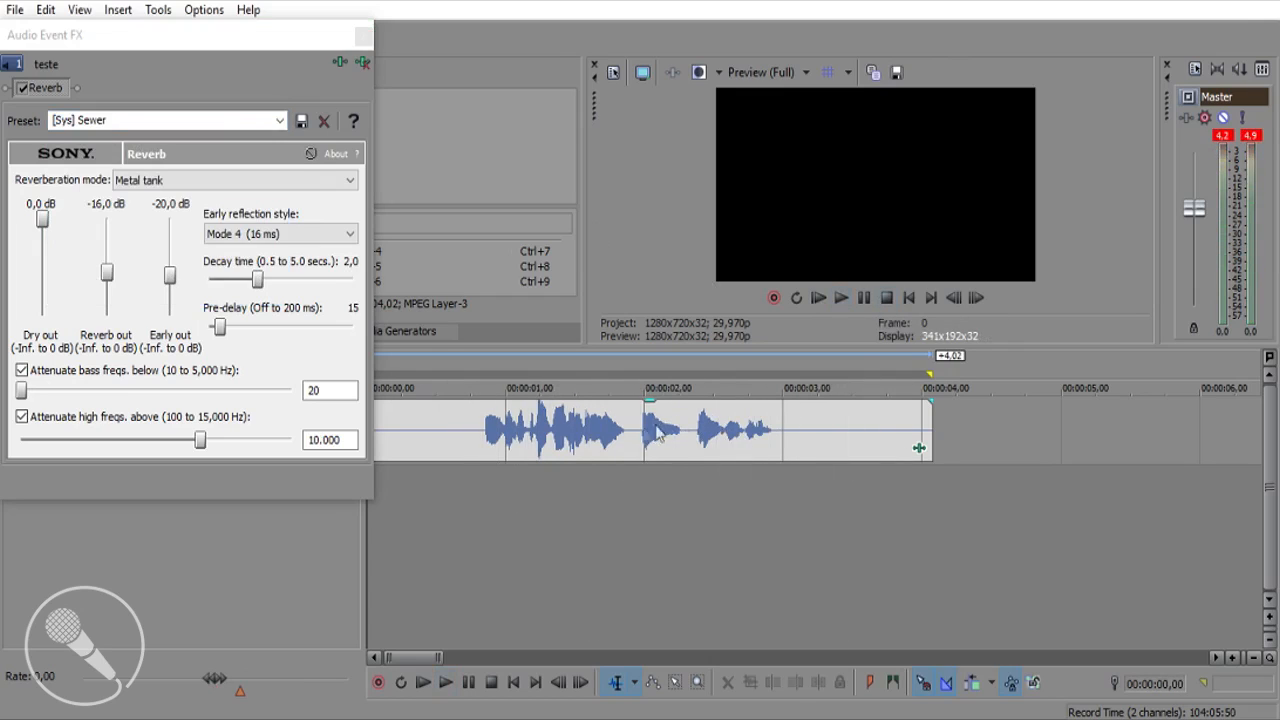
# Step: Audition the Bright hall preset on the clip and set the Reverb effect to the Default all parameters preset
pyautogui.click(281, 120)
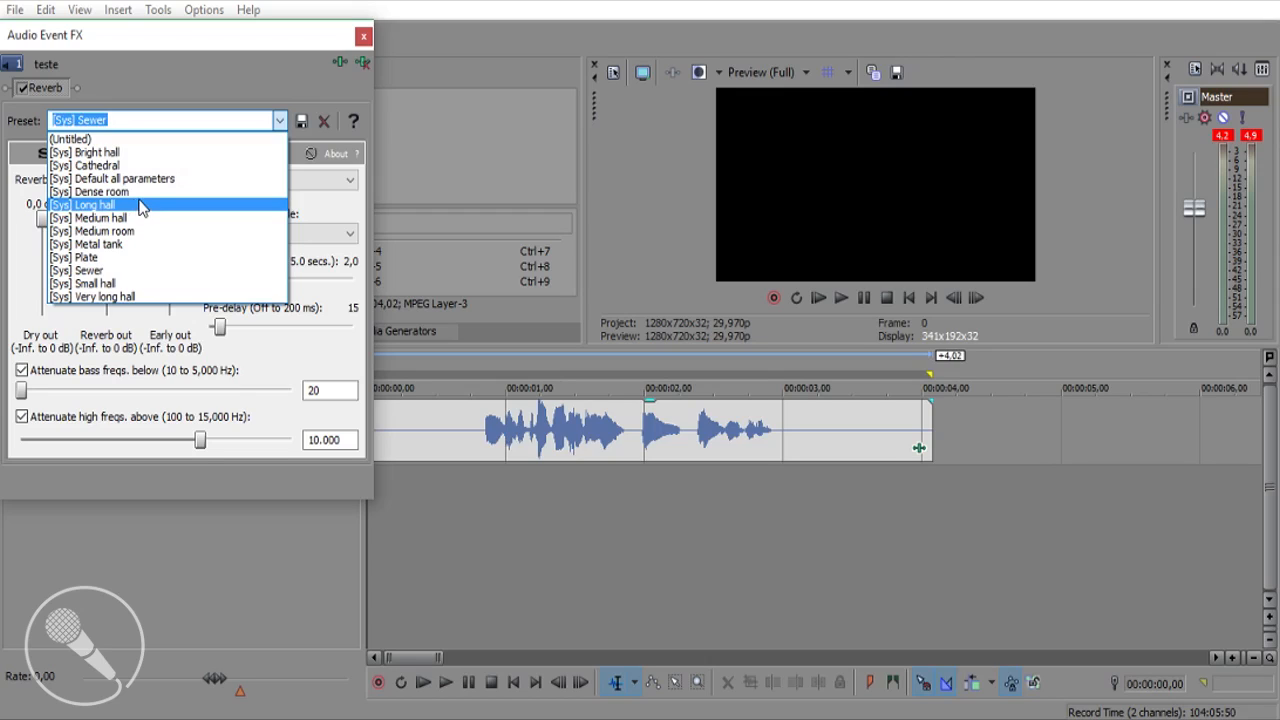
pyautogui.click(160, 152)
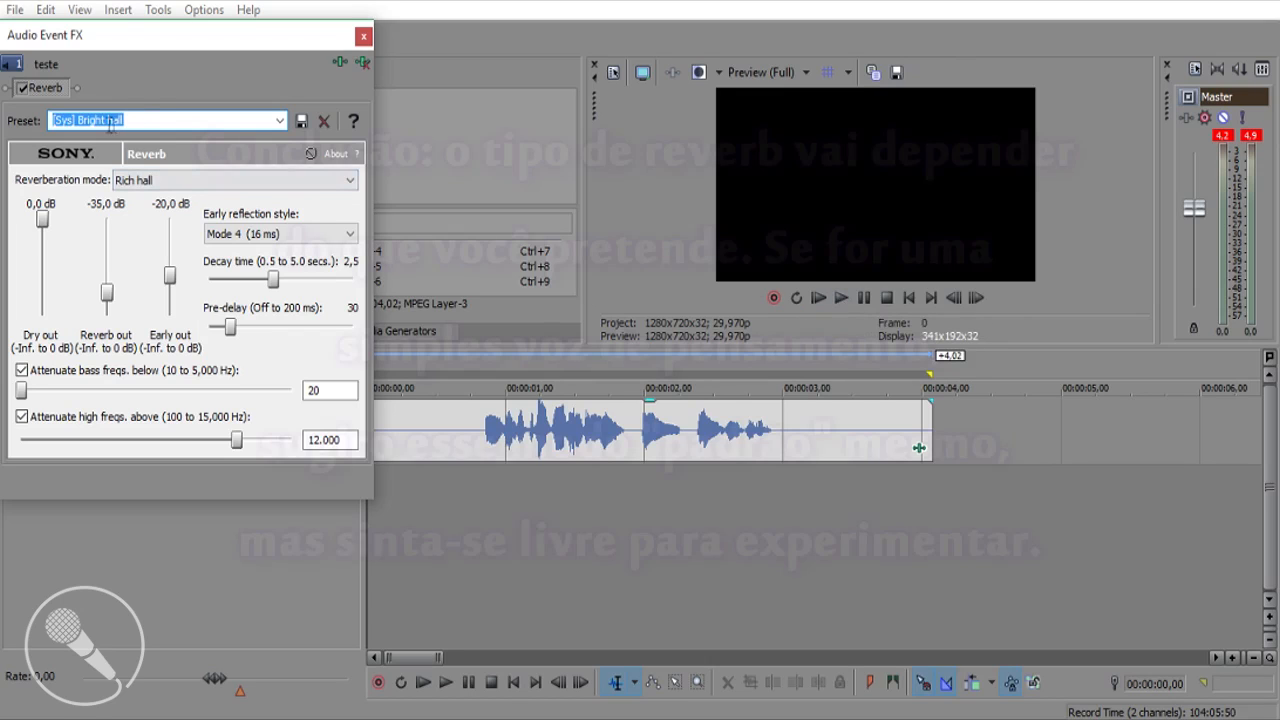
pyautogui.click(841, 298)
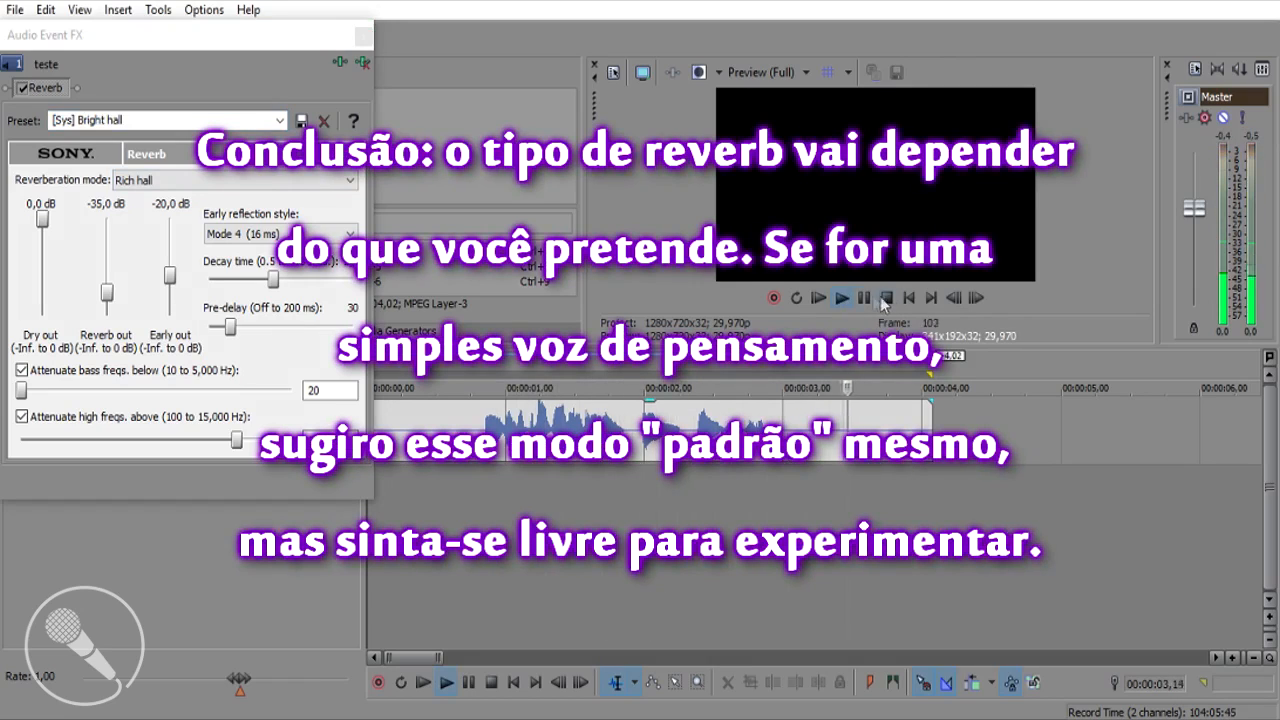
pyautogui.click(279, 120)
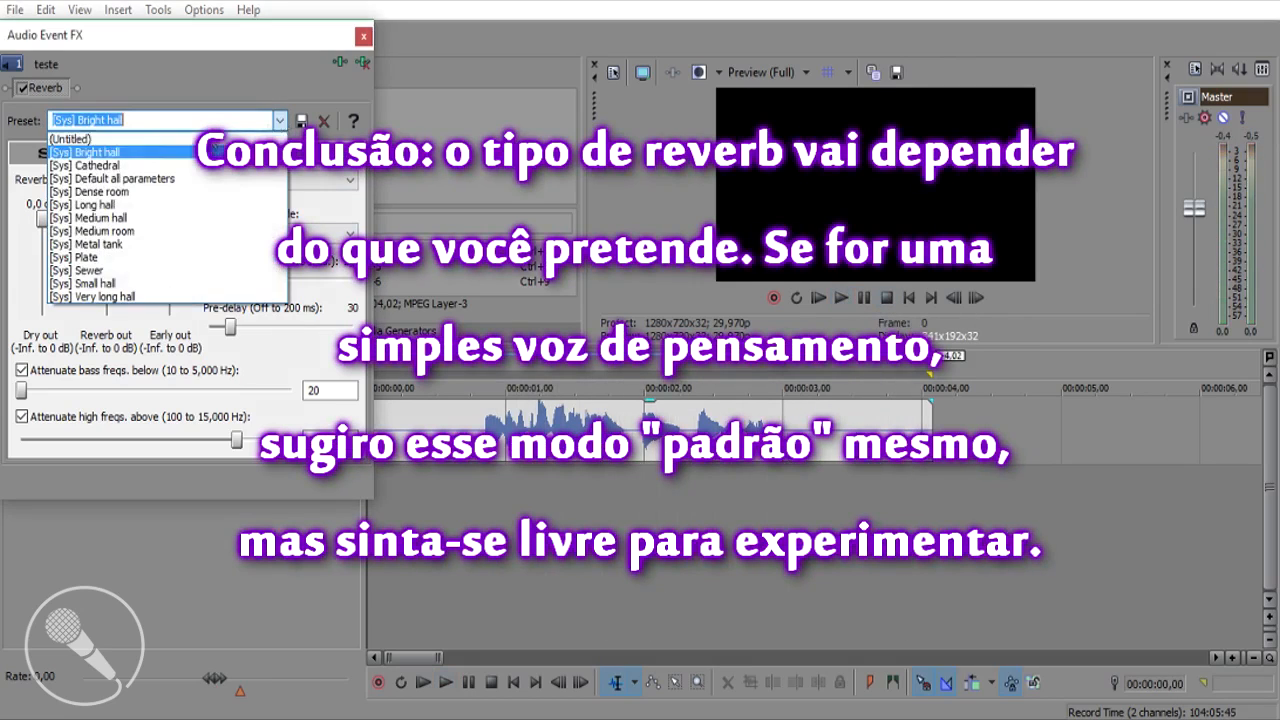
pyautogui.click(215, 168)
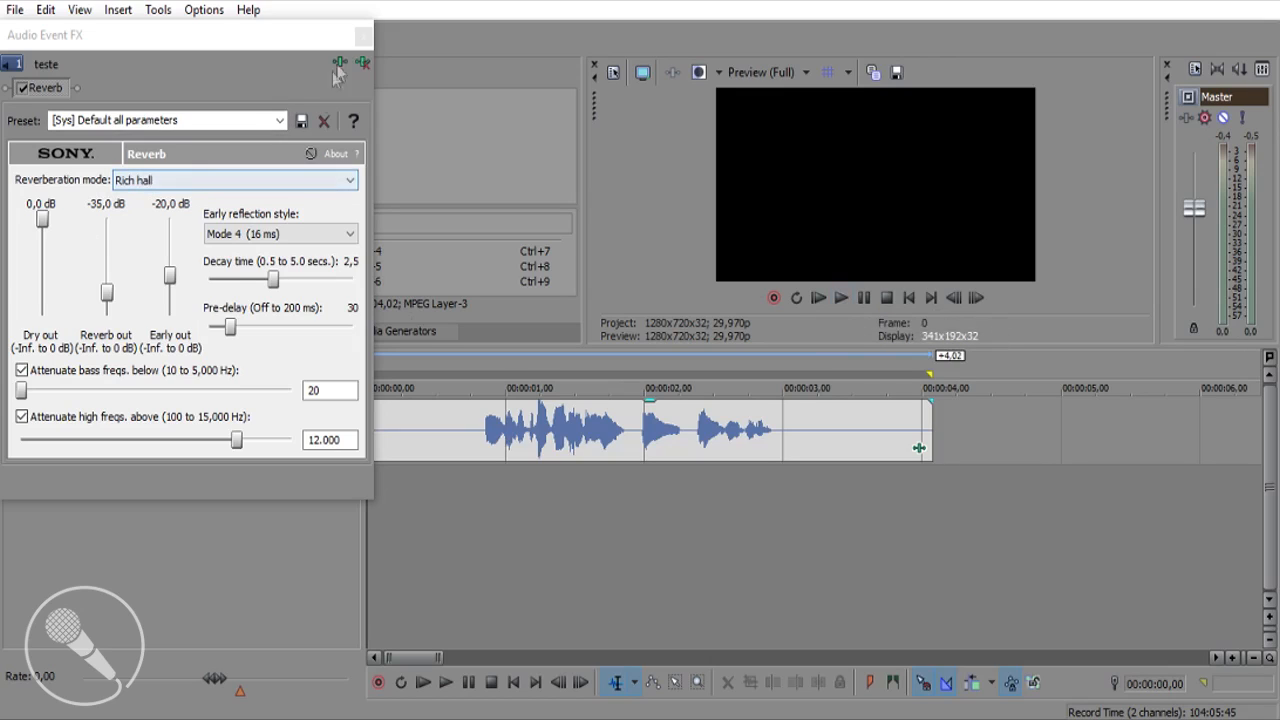
# Step: Close the Reverb settings and play the clip with the default reverb parameters
pyautogui.click(364, 37)
pyautogui.click(841, 297)
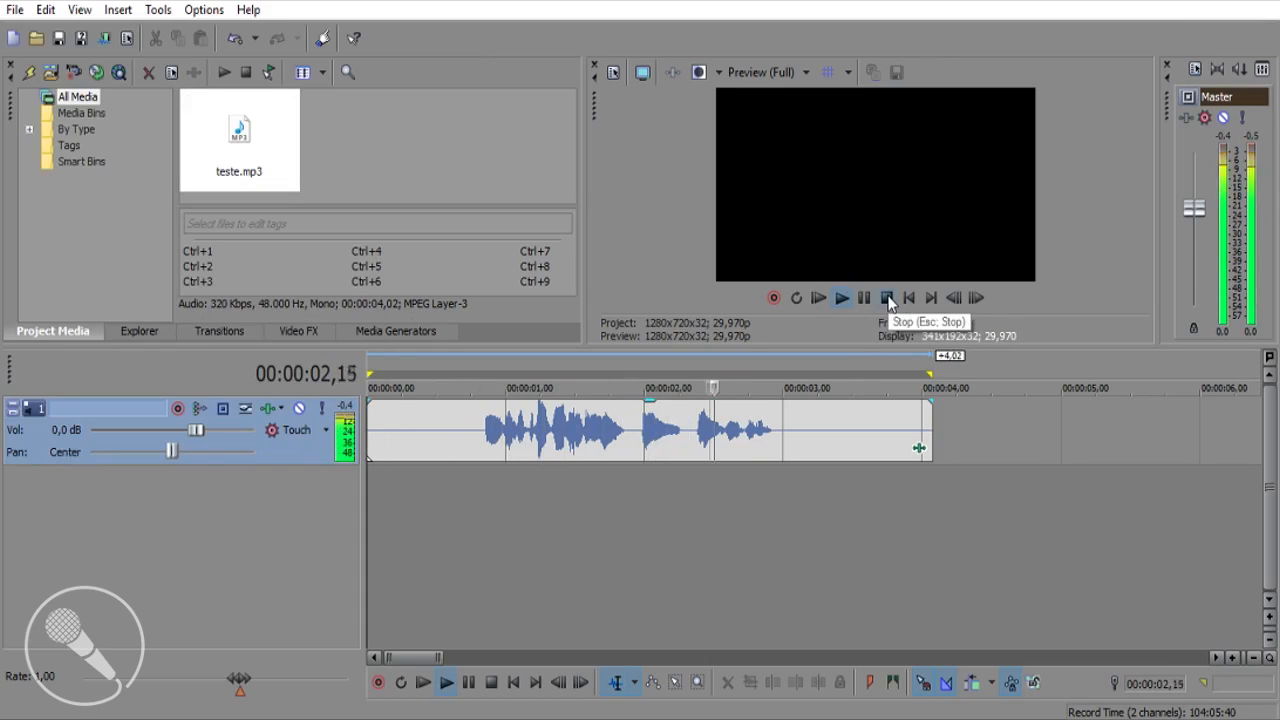
pyautogui.click(887, 298)
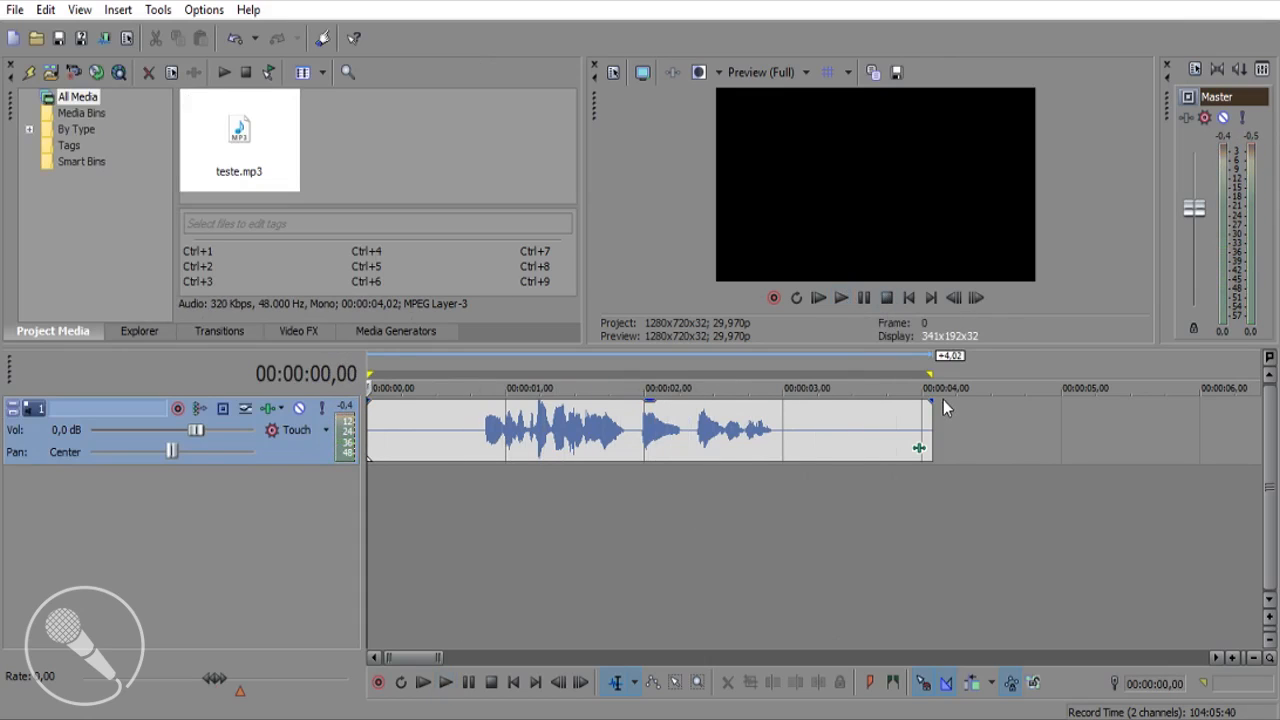
# Step: Add a fade-out over the silence after the voice, and trim the silence from the clip's start
pyautogui.moveTo(933, 398); pyautogui.dragTo(783, 393)
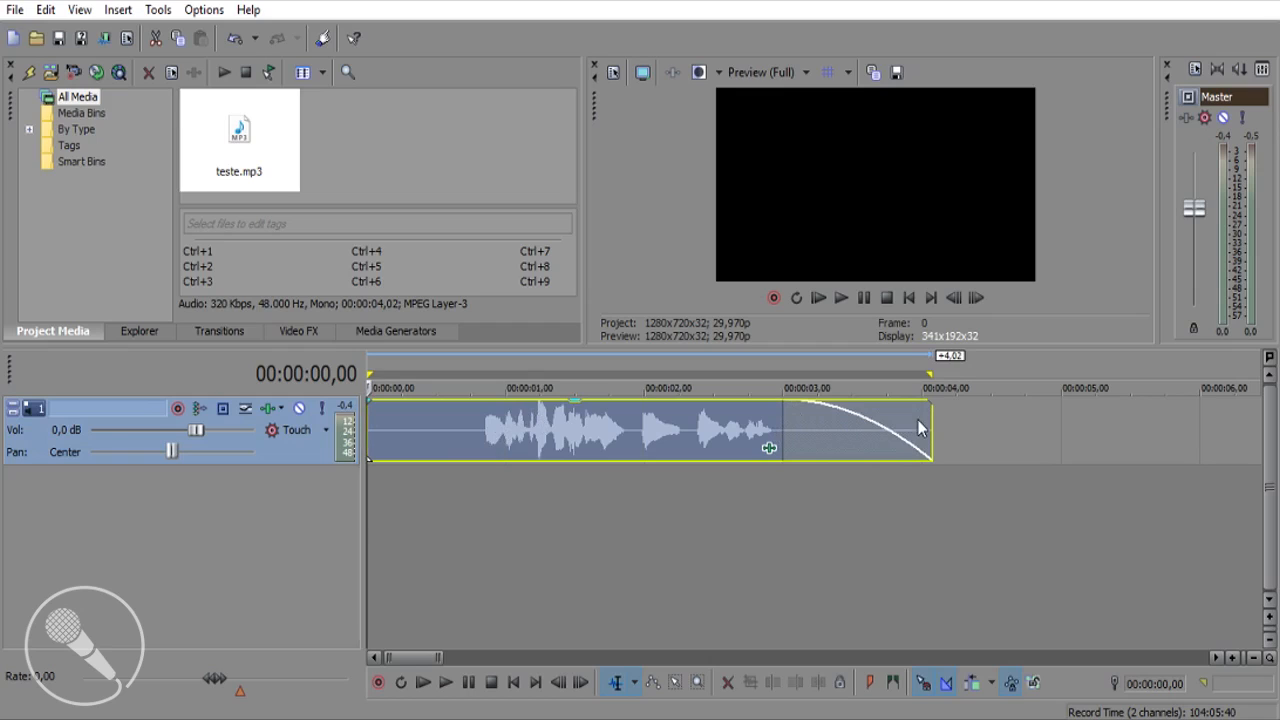
pyautogui.moveTo(369, 416); pyautogui.dragTo(482, 408)
pyautogui.click(842, 298)
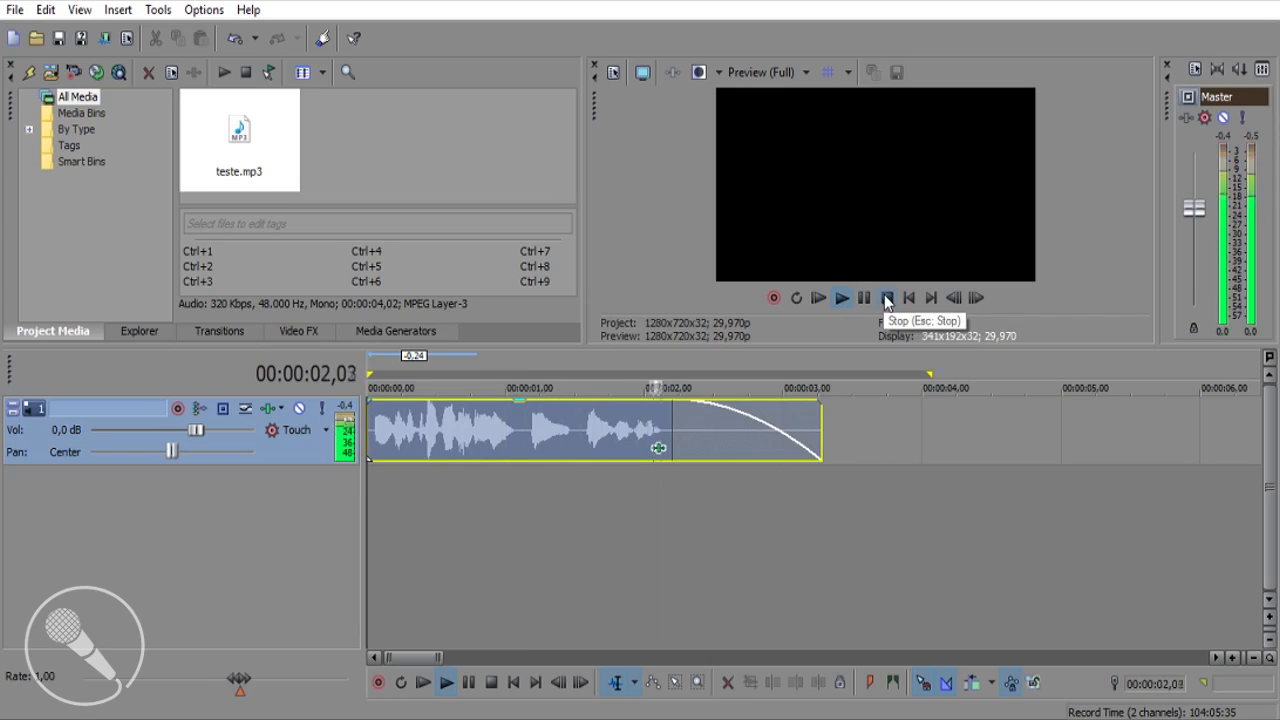
pyautogui.click(886, 298)
# Step: Restore the clip's trimmed start and add a fade-in over the opening silence up to the voice
pyautogui.moveTo(451, 445); pyautogui.dragTo(561, 469)
pyautogui.moveTo(477, 420)
pyautogui.mouseDown()
pyautogui.moveTo(370, 420)
pyautogui.moveTo(471, 401)
pyautogui.moveTo(487, 410)
pyautogui.mouseUp()
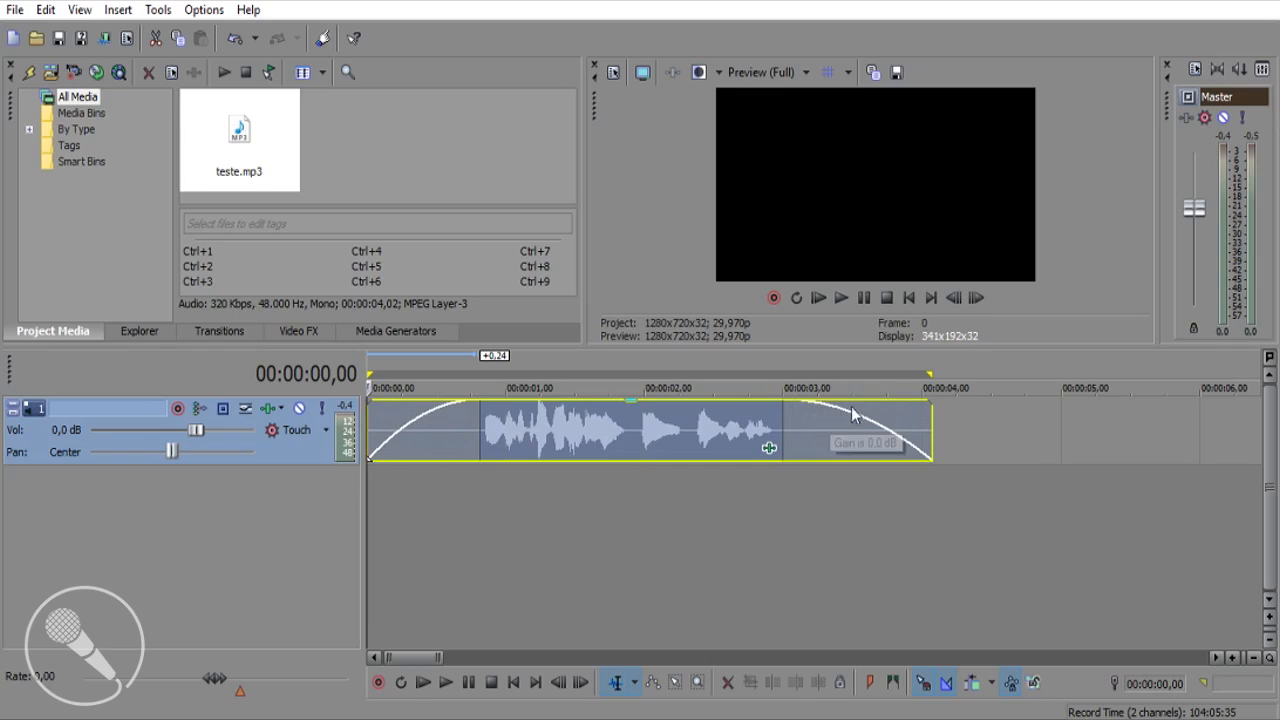
pyautogui.click(835, 298)
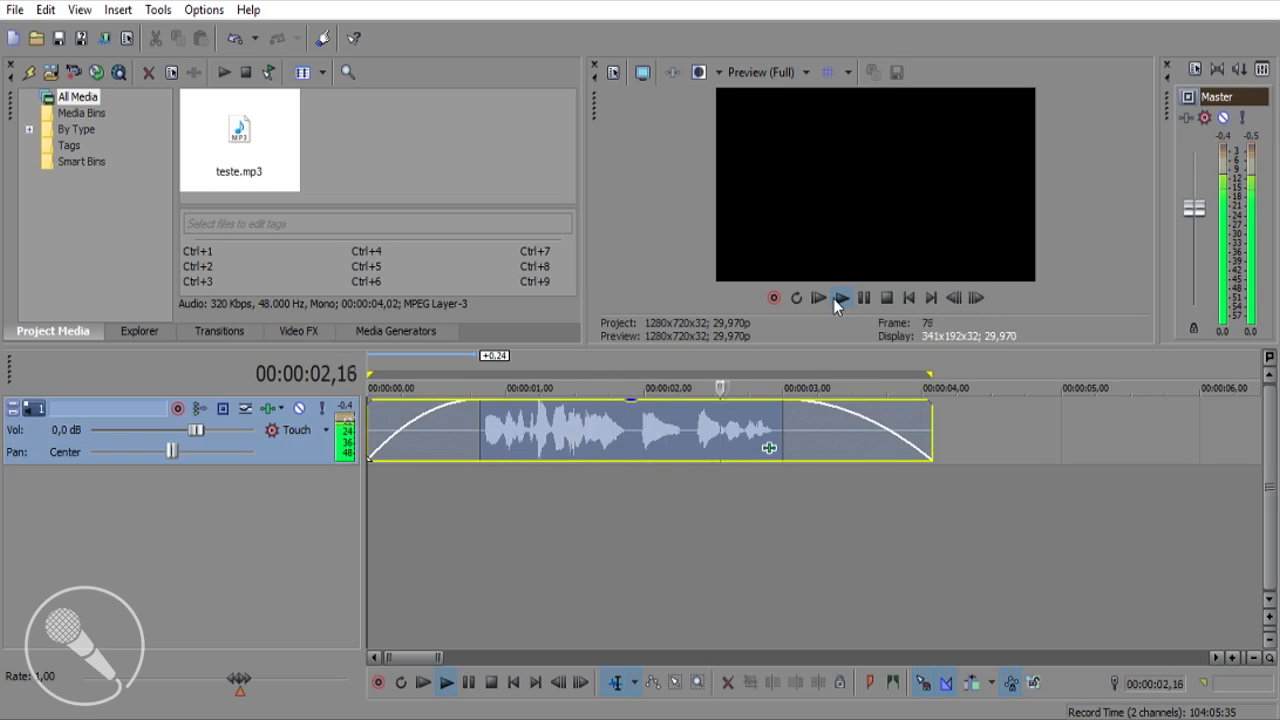
pyautogui.click(886, 298)
# Step: Change the fade type of the clip's fade-out to the straight linear curve
pyautogui.rightClick(929, 407)
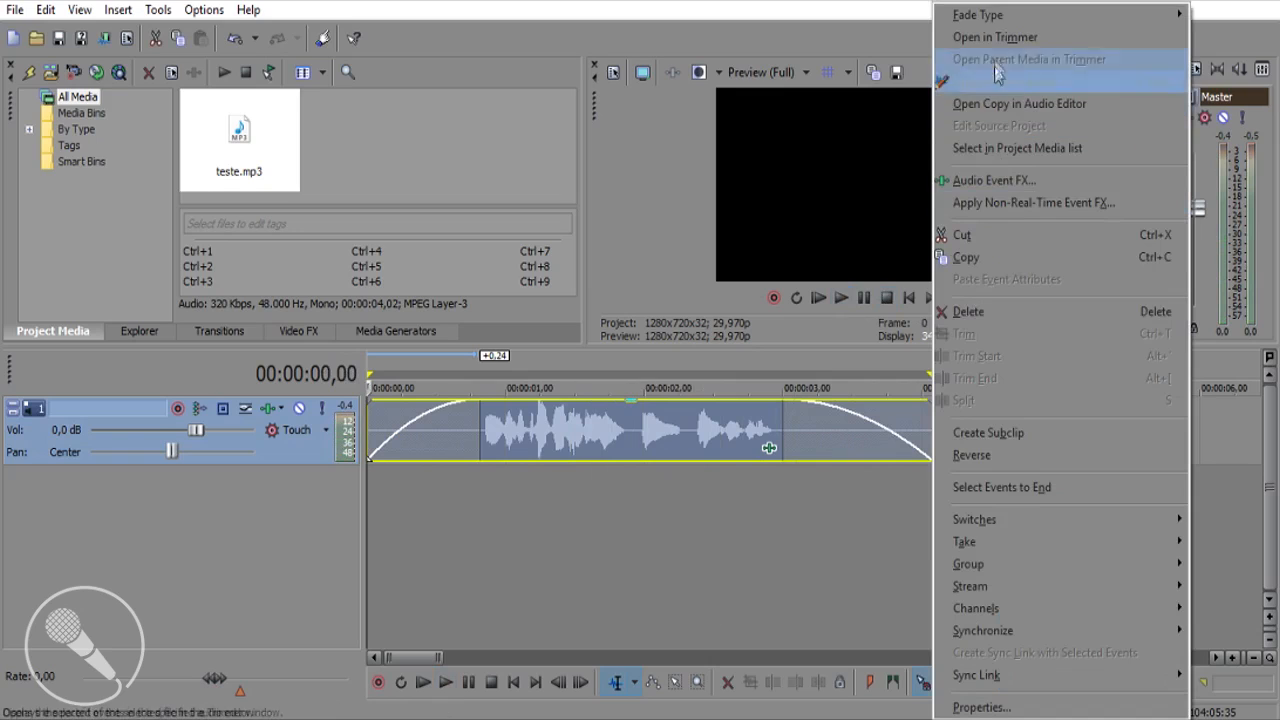
pyautogui.moveTo(1136, 20)
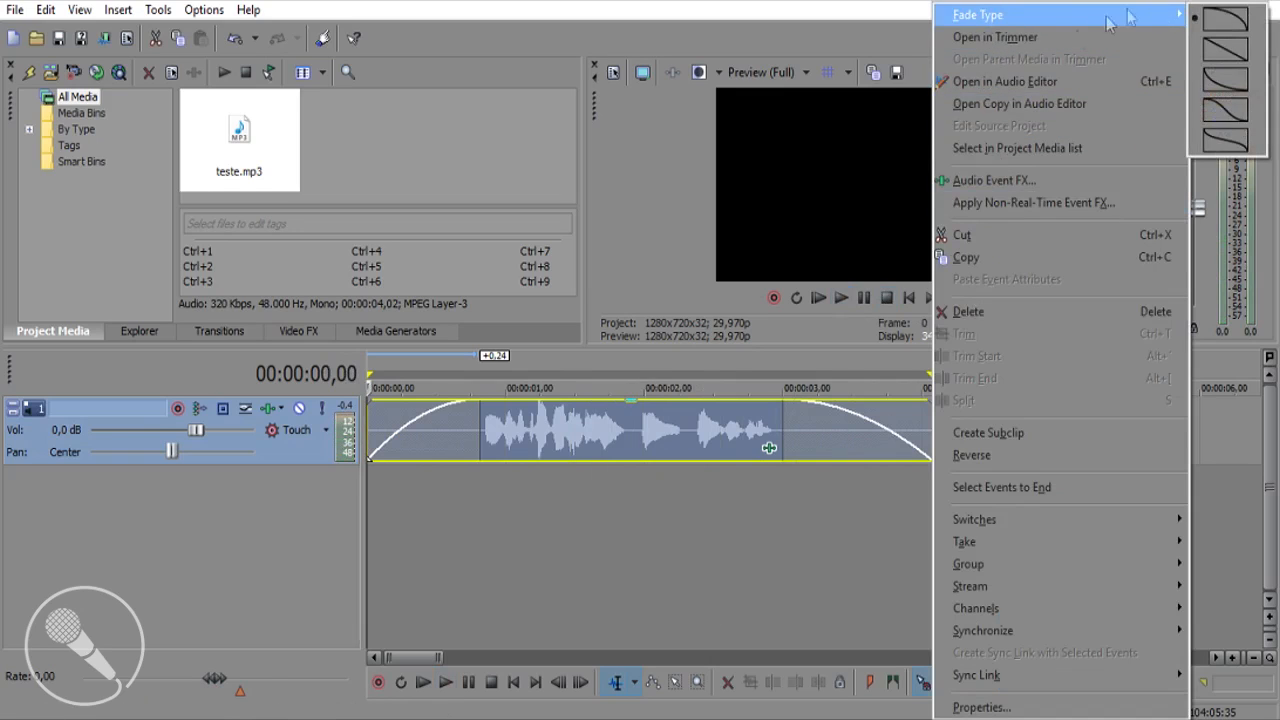
pyautogui.click(862, 437)
pyautogui.rightClick(931, 408)
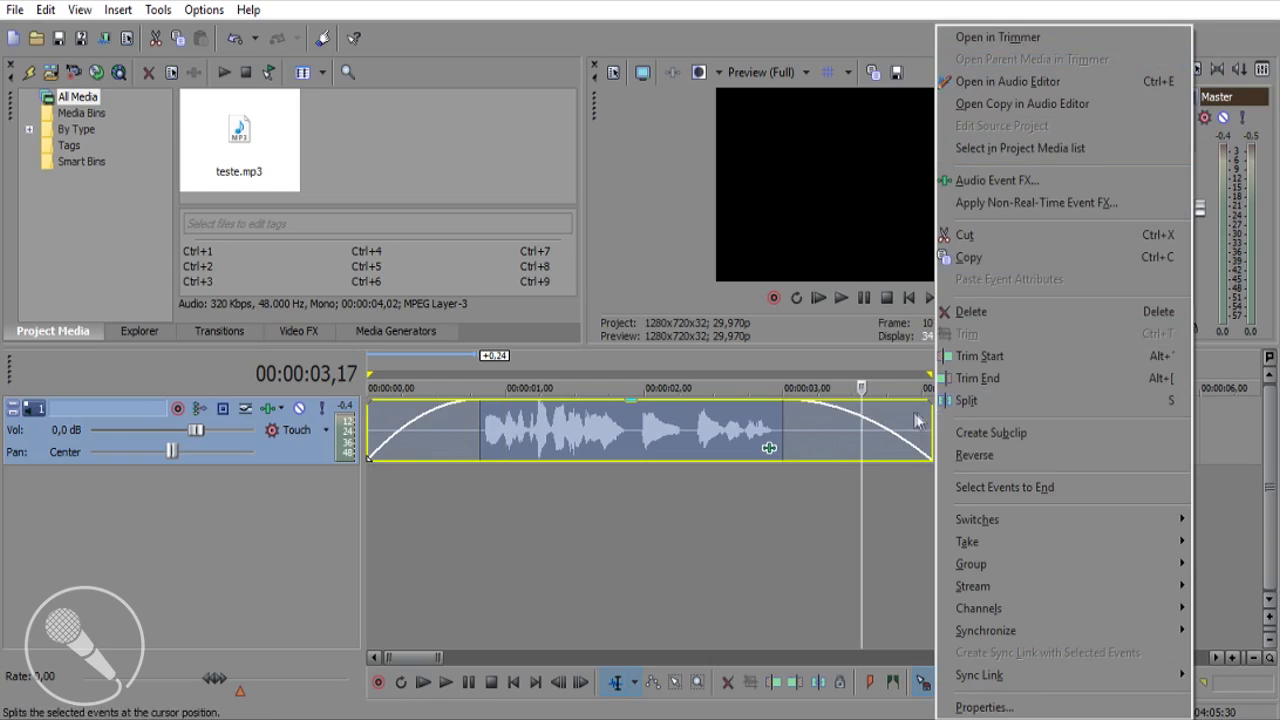
pyautogui.click(914, 419)
pyautogui.click(881, 425)
pyautogui.rightClick(814, 435)
pyautogui.click(808, 434)
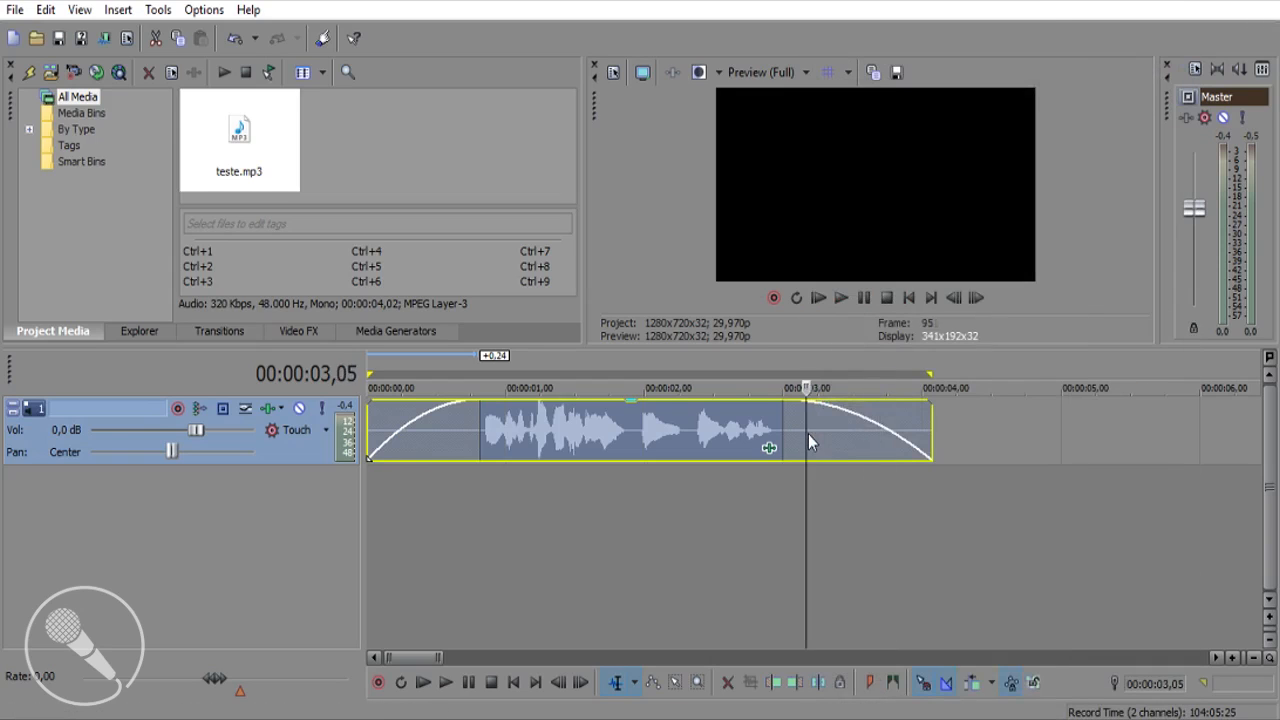
pyautogui.rightClick(846, 430)
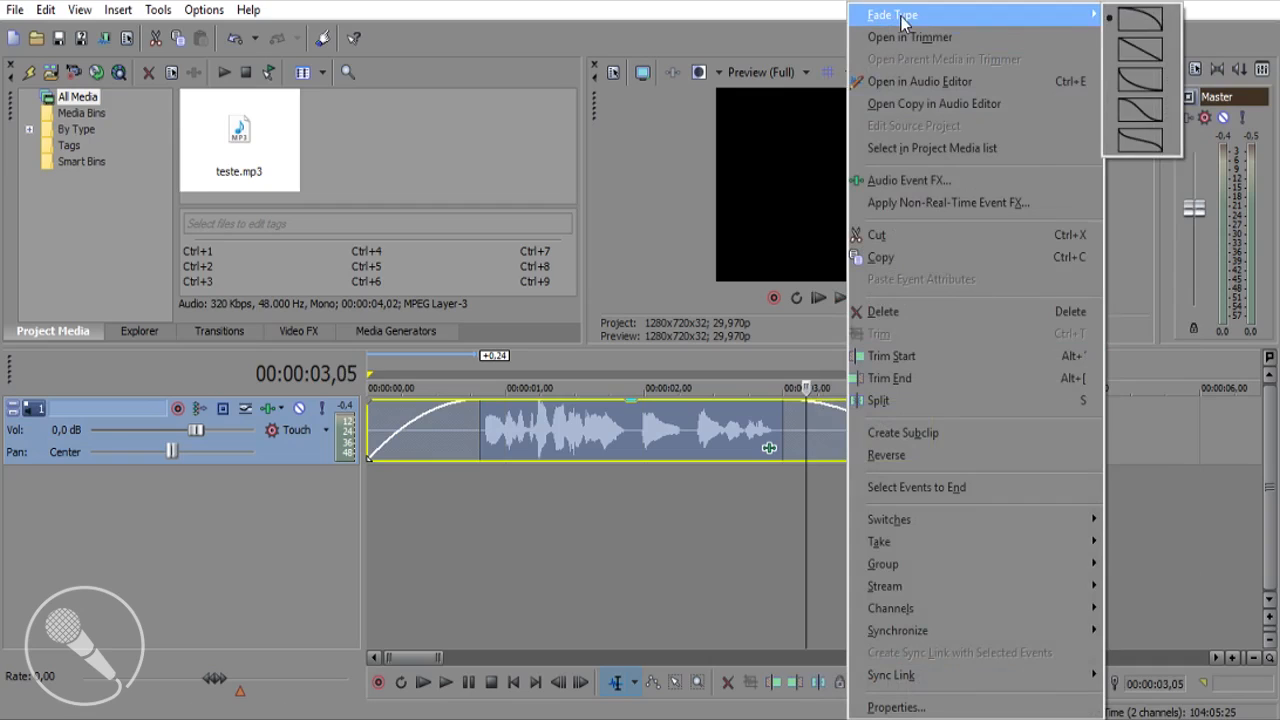
pyautogui.moveTo(1080, 15)
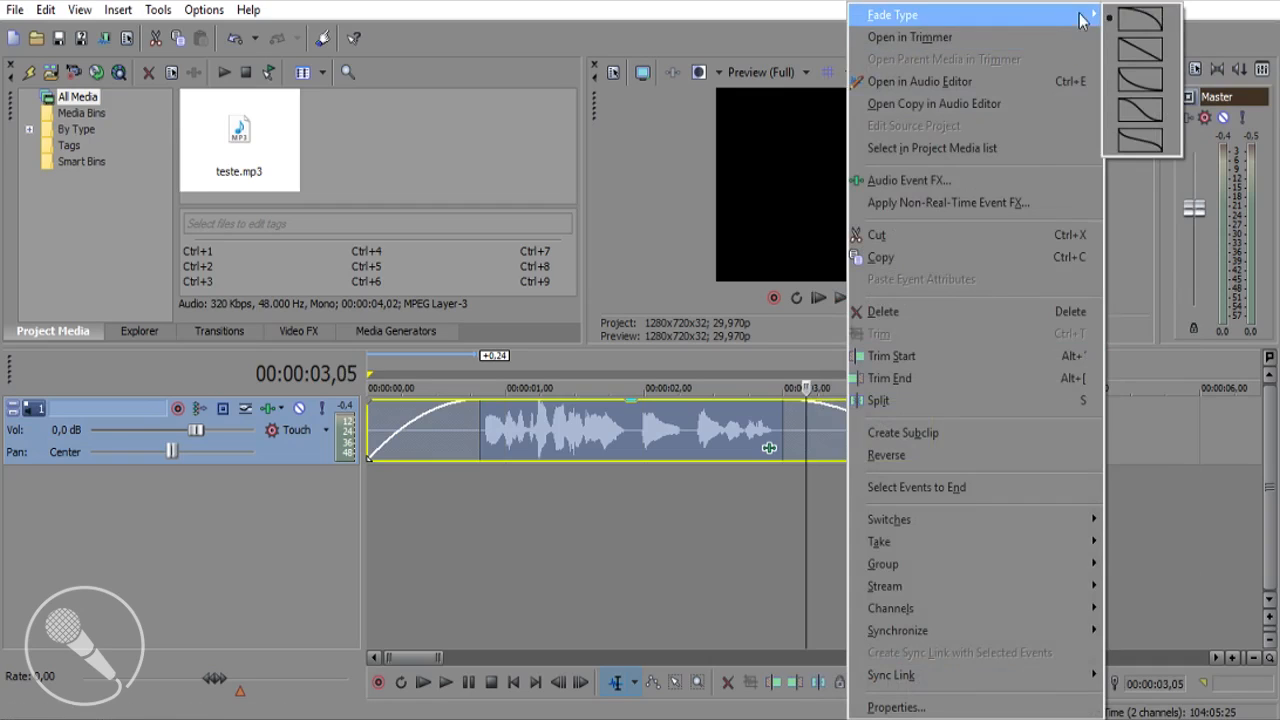
pyautogui.click(1143, 55)
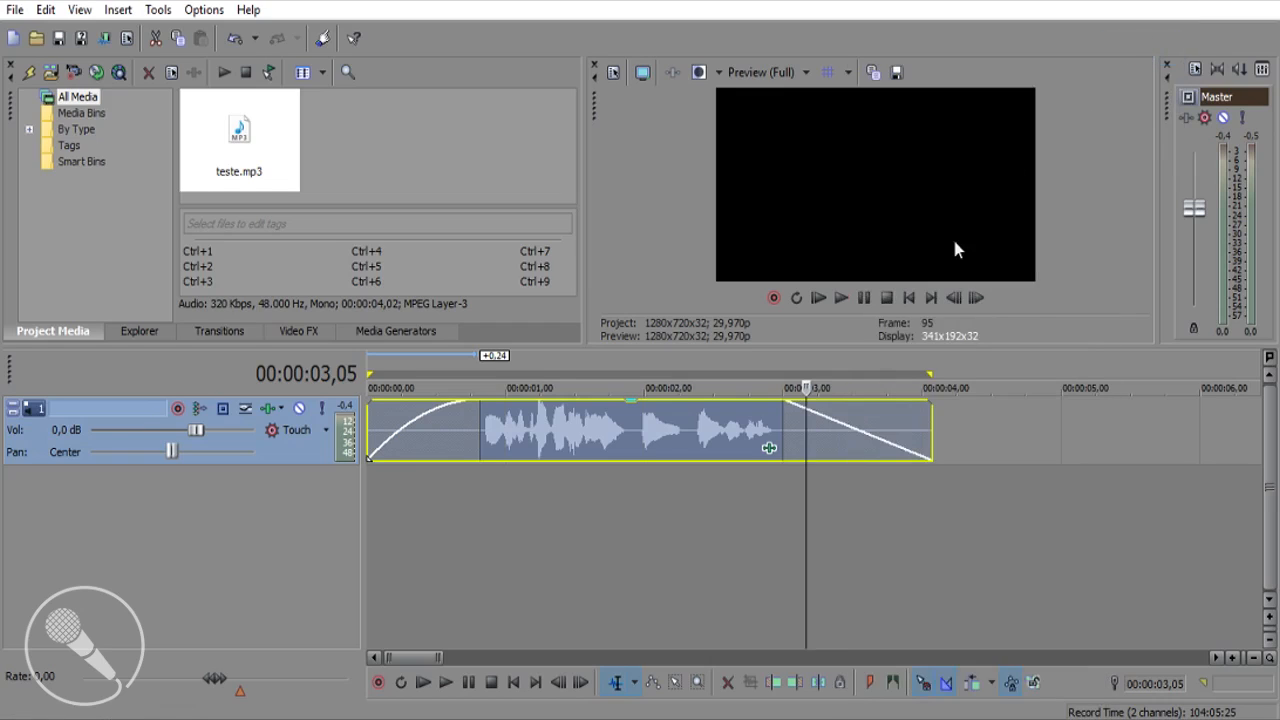
# Step: Play the end of the clip from 00:00:02,21 to hear the linear fade-out
pyautogui.click(741, 356)
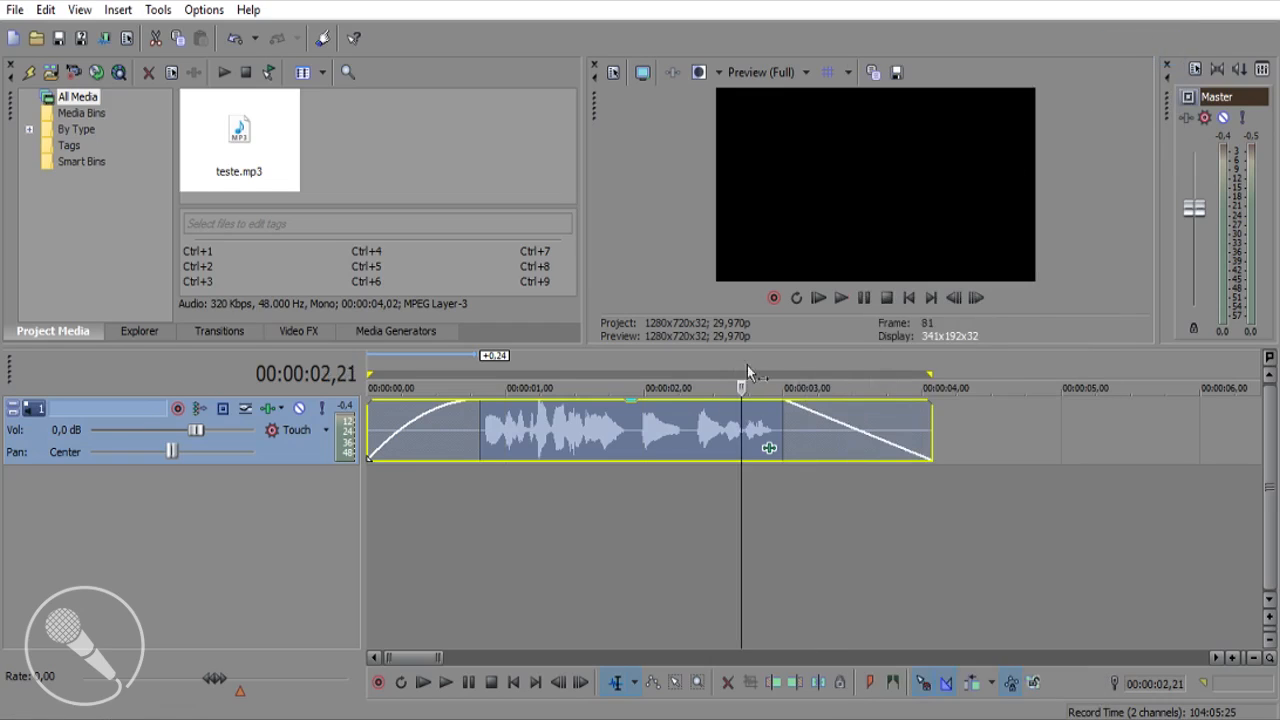
pyautogui.click(842, 298)
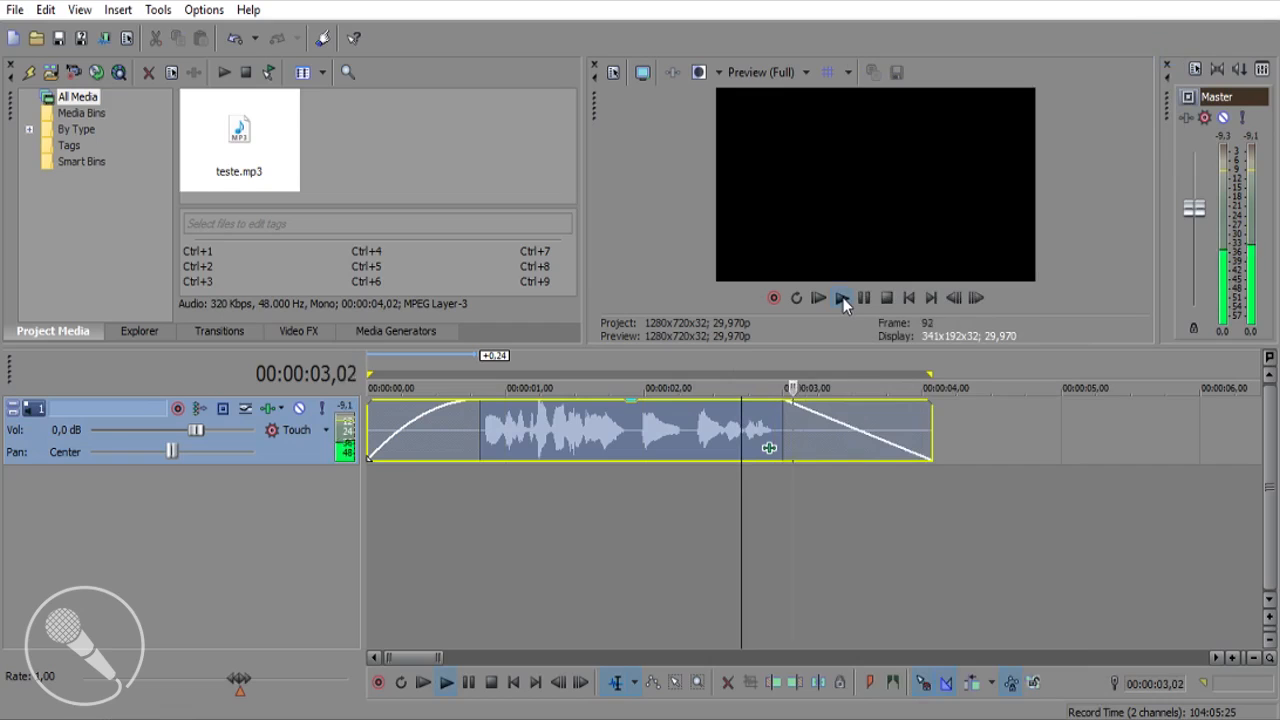
pyautogui.click(886, 298)
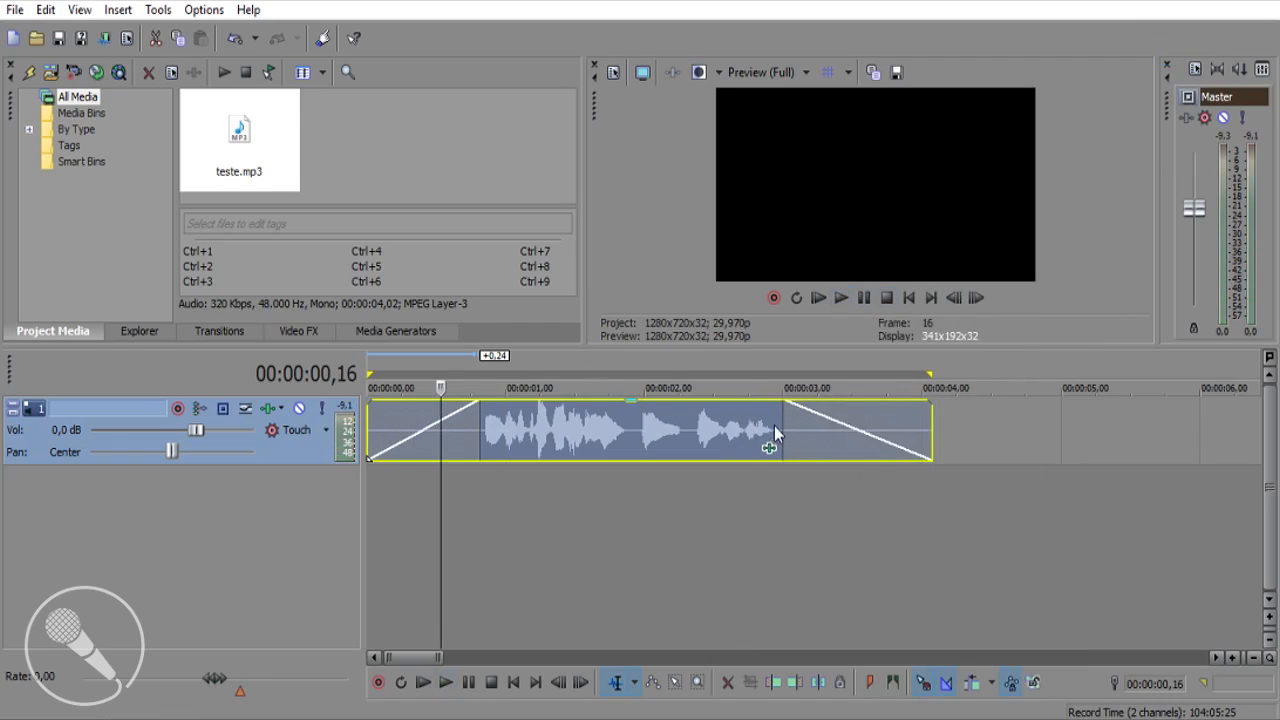
# Step: Remove the clip's fades and trim the opening silence so that the voice begins at the start of the timeline
pyautogui.moveTo(780, 427); pyautogui.dragTo(919, 448)
pyautogui.moveTo(472, 429)
pyautogui.mouseDown()
pyautogui.moveTo(368, 430)
pyautogui.moveTo(483, 438)
pyautogui.mouseUp()
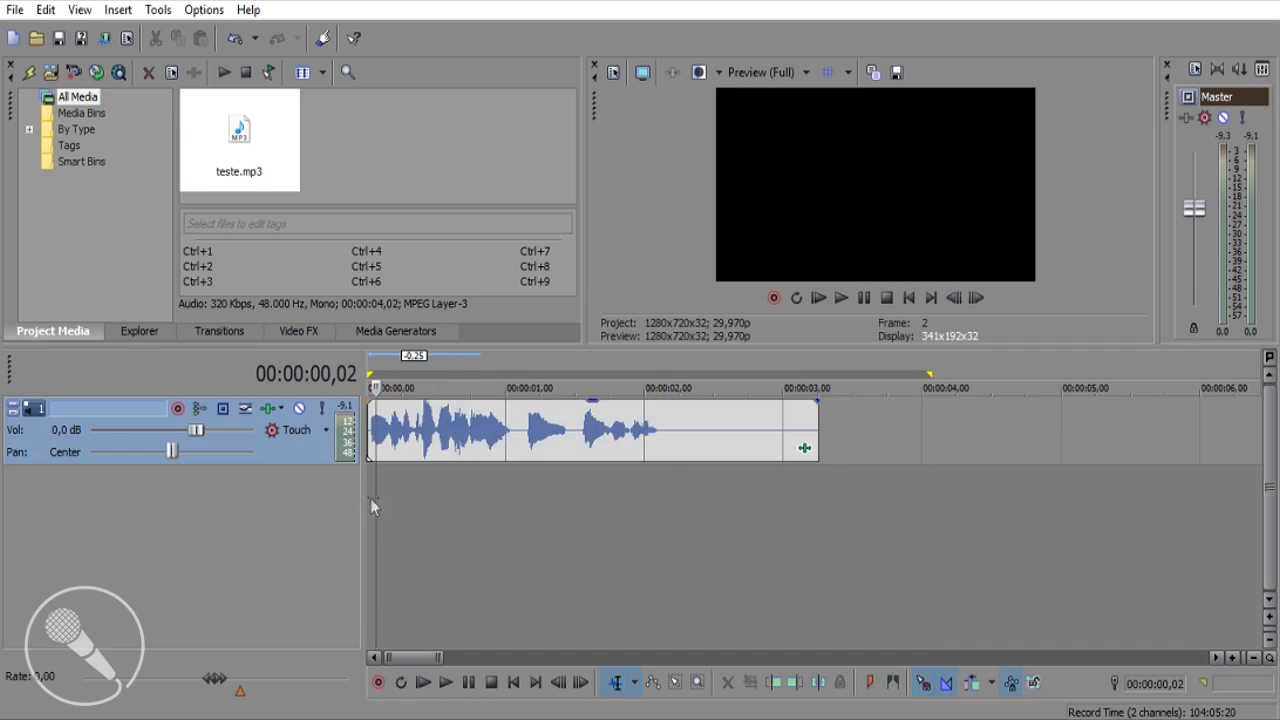
pyautogui.click(370, 501)
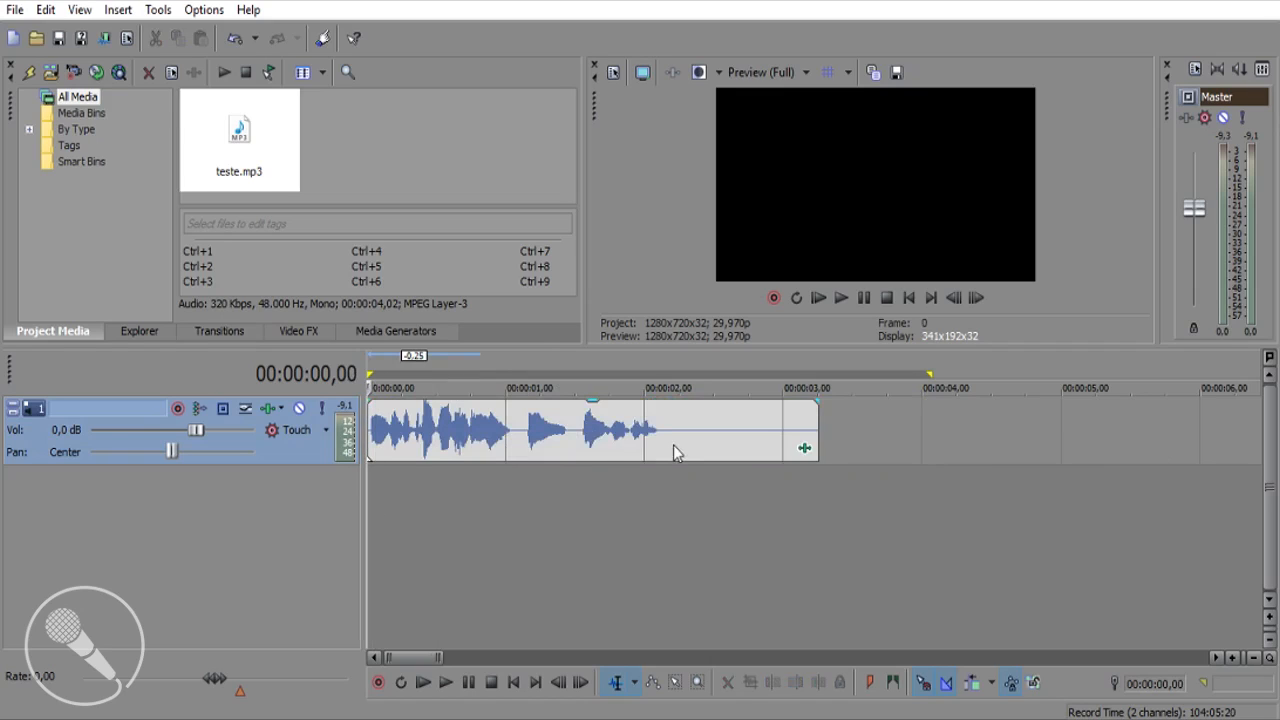
# Step: Trim the clip's end to right after the voice, then play the whole clip and its ending from 00:00:01,22
pyautogui.moveTo(815, 425); pyautogui.dragTo(662, 414)
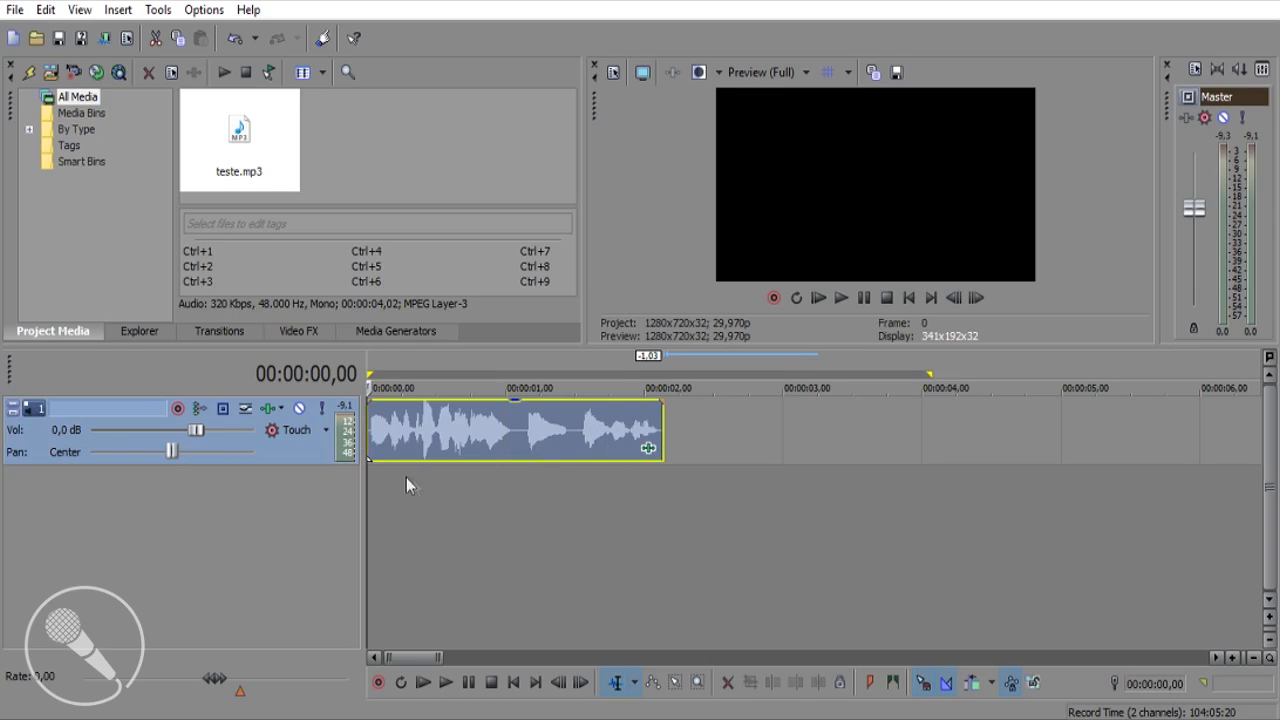
pyautogui.click(842, 297)
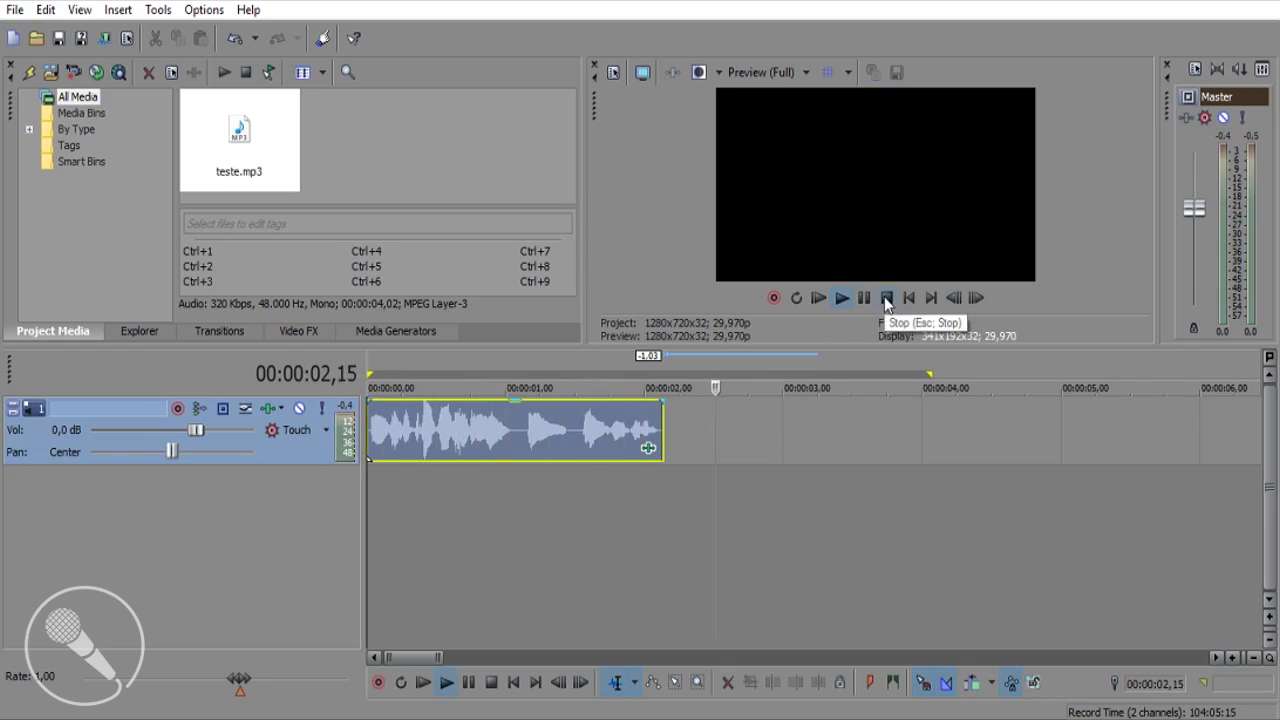
pyautogui.click(886, 299)
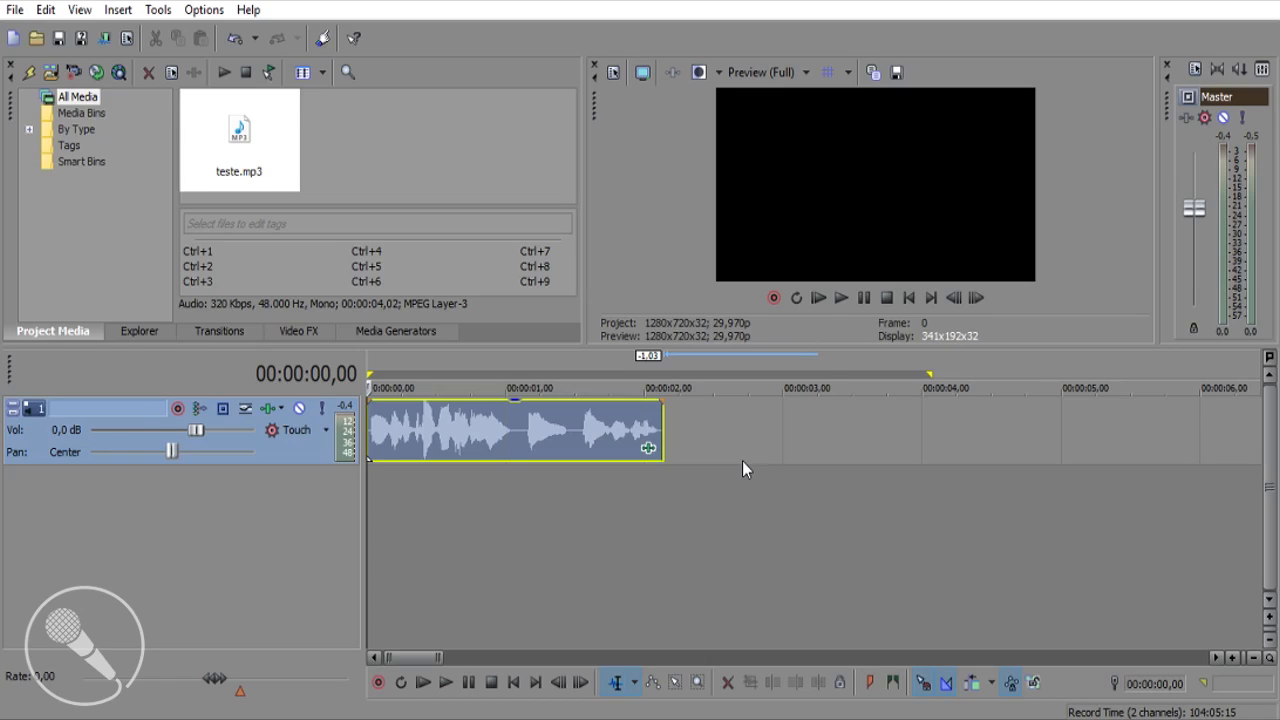
pyautogui.click(610, 358)
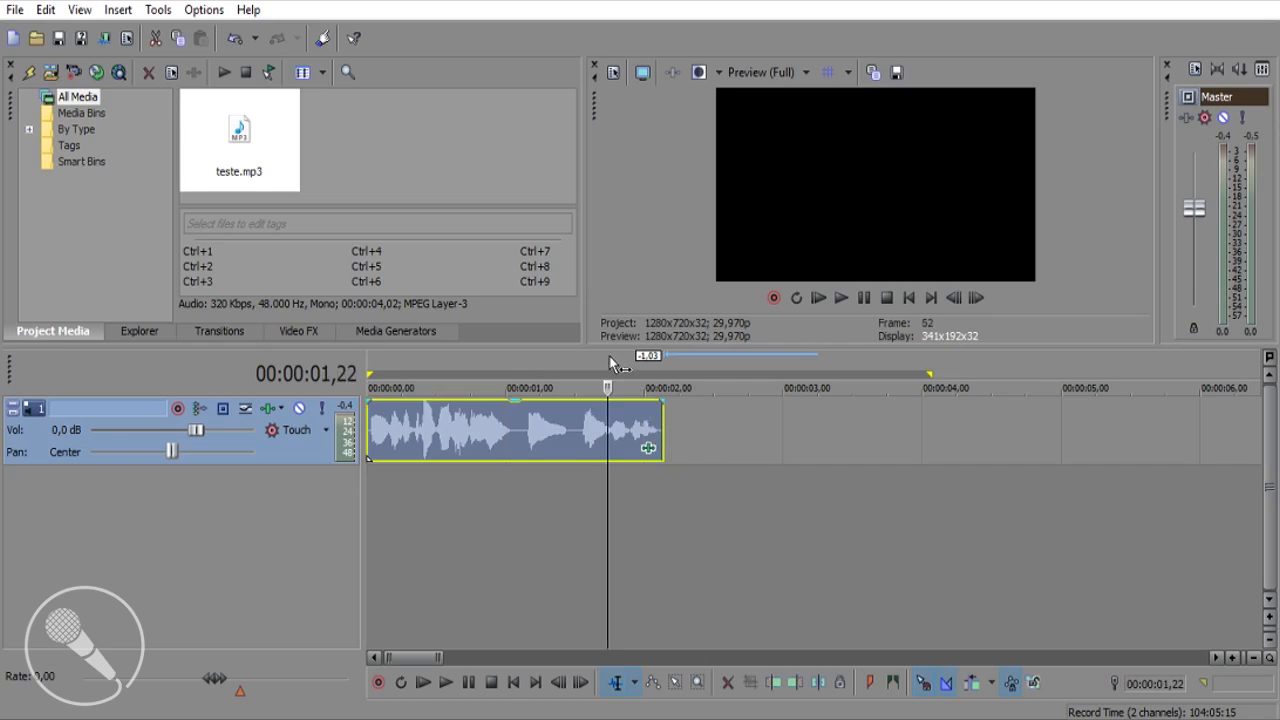
pyautogui.click(842, 297)
pyautogui.click(884, 298)
# Step: Extend the clip's end to about one second past the voice and play it from 00:00:01,14
pyautogui.moveTo(661, 427); pyautogui.dragTo(818, 428)
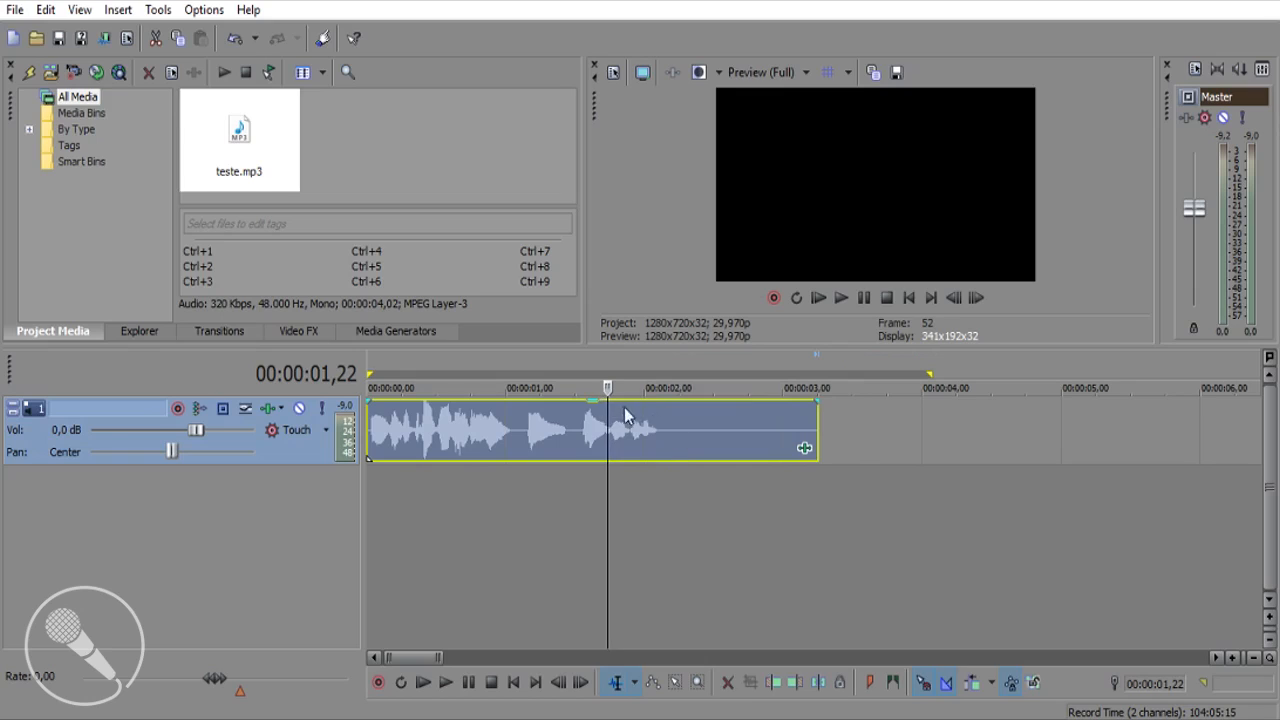
pyautogui.click(571, 361)
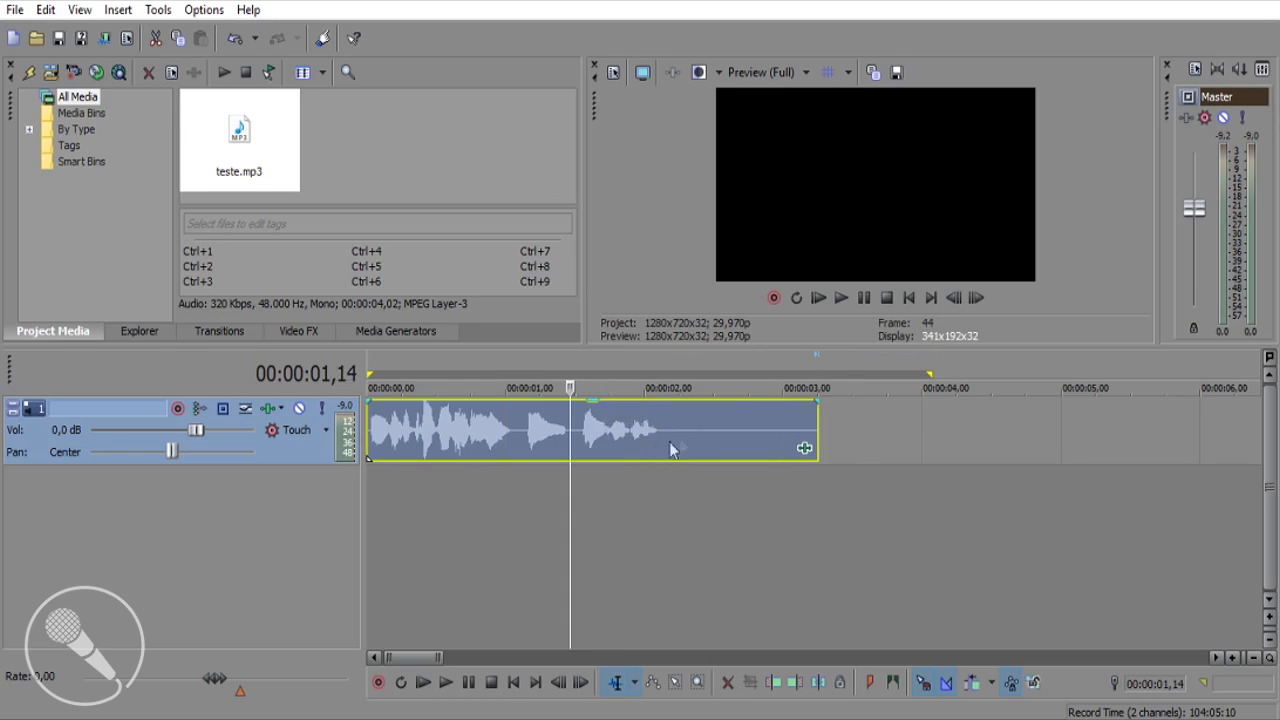
pyautogui.click(841, 298)
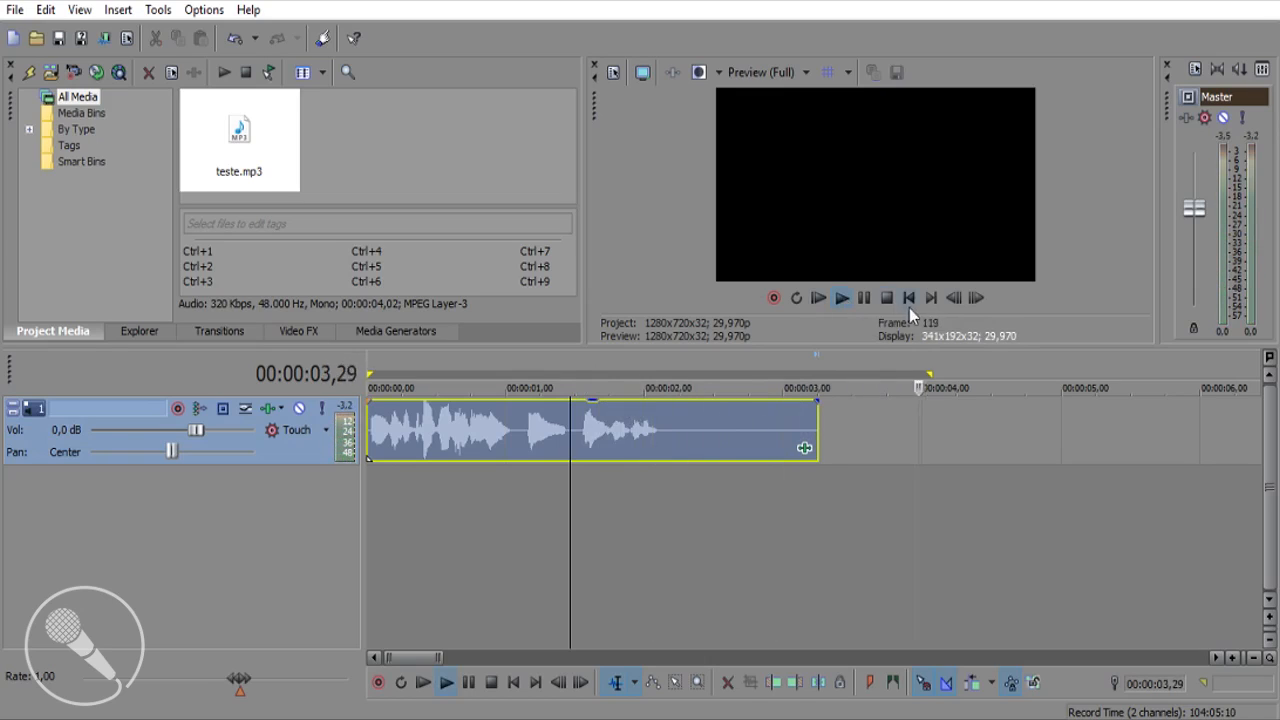
pyautogui.click(886, 297)
# Step: Add a linear fade-out from the end of the voice to the clip's end, auditioning an earlier fade start first
pyautogui.moveTo(818, 427); pyautogui.dragTo(922, 410)
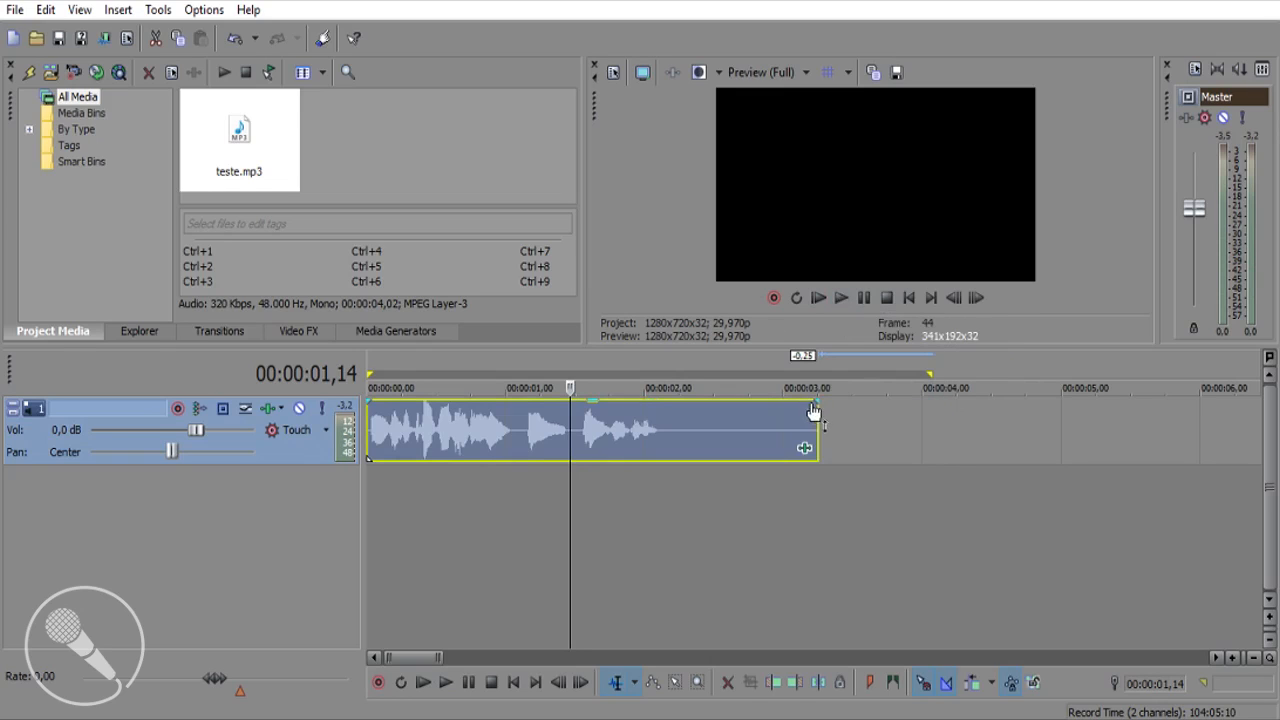
pyautogui.moveTo(817, 402); pyautogui.dragTo(630, 401)
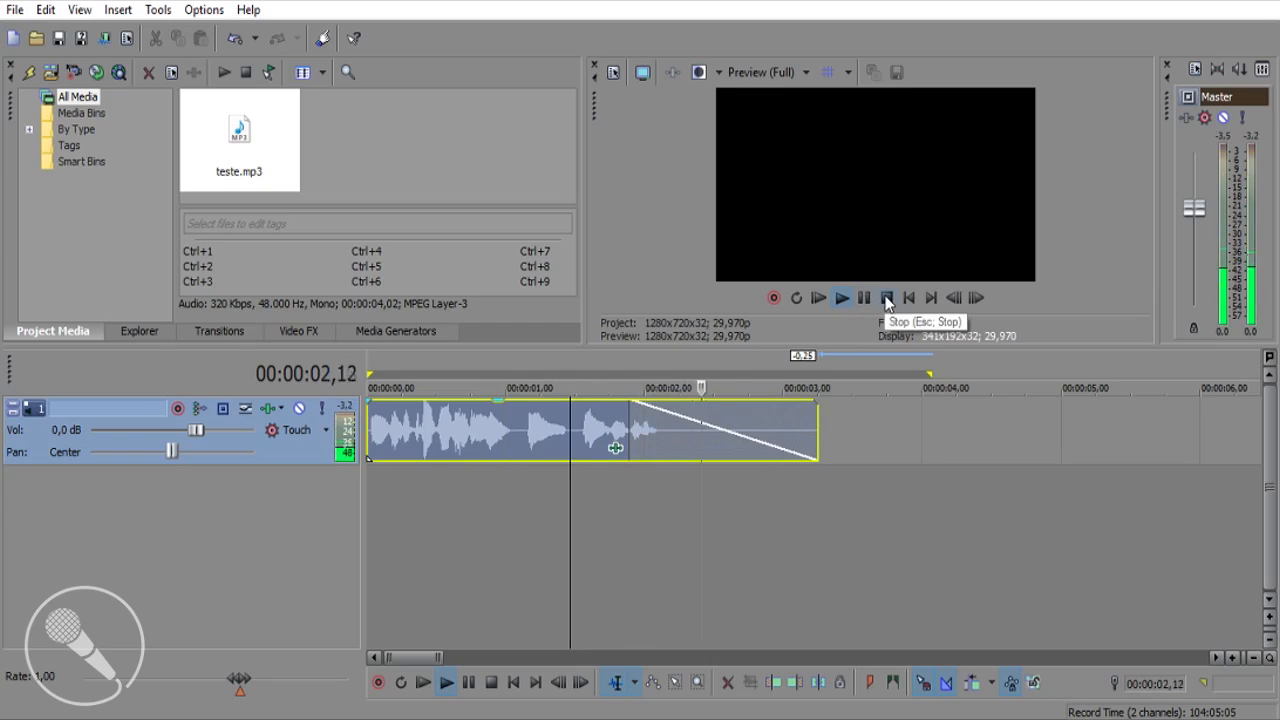
pyautogui.click(887, 298)
pyautogui.moveTo(630, 402); pyautogui.dragTo(663, 426)
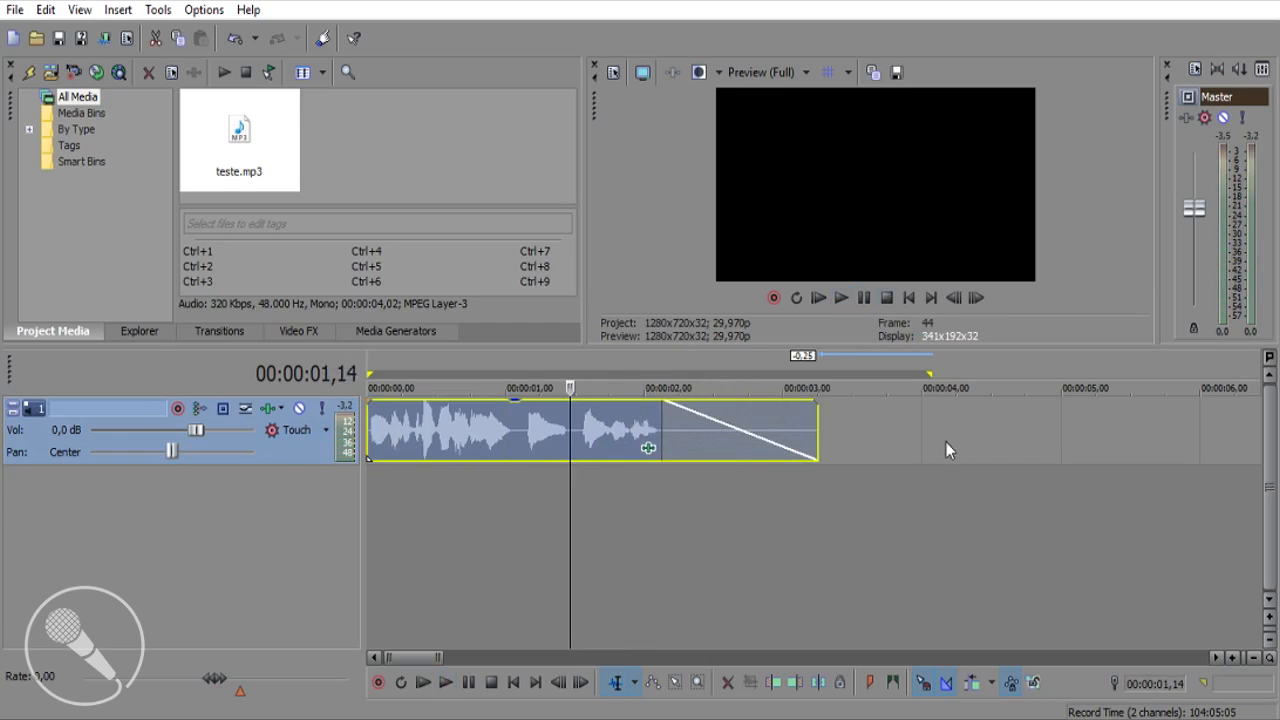
pyautogui.click(893, 296)
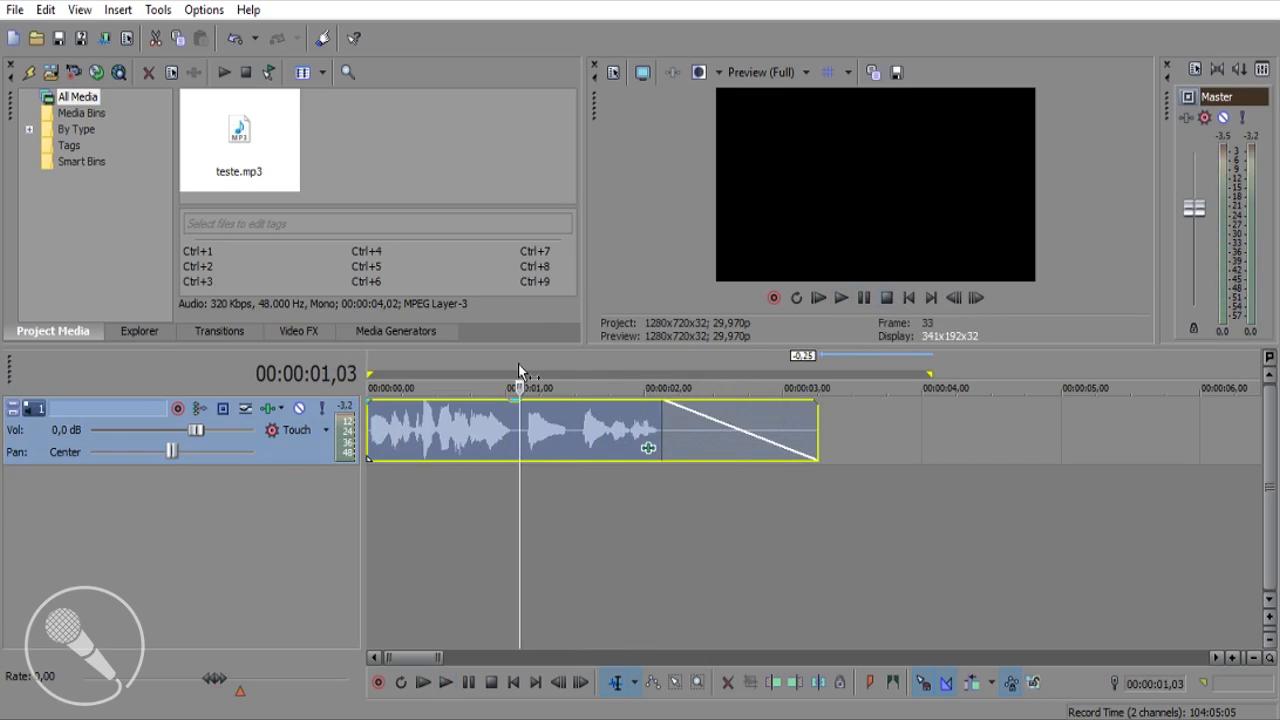
pyautogui.click(819, 428)
pyautogui.click(663, 424)
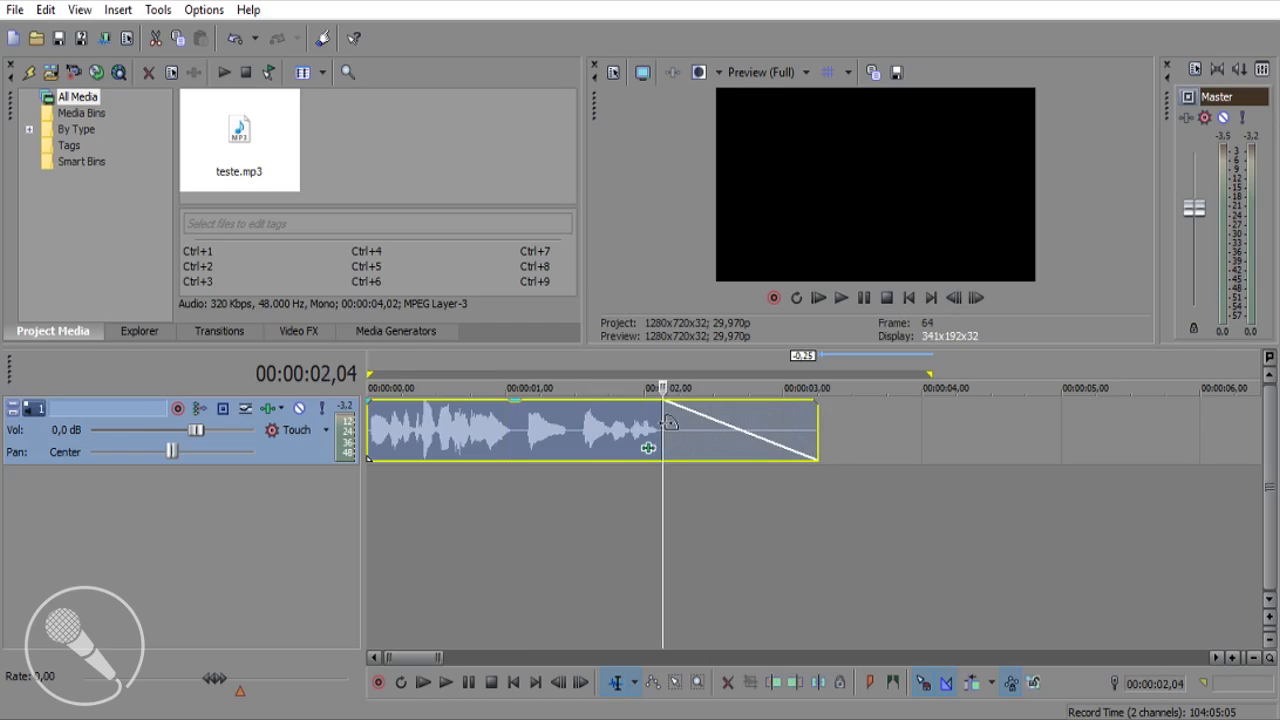
pyautogui.click(579, 418)
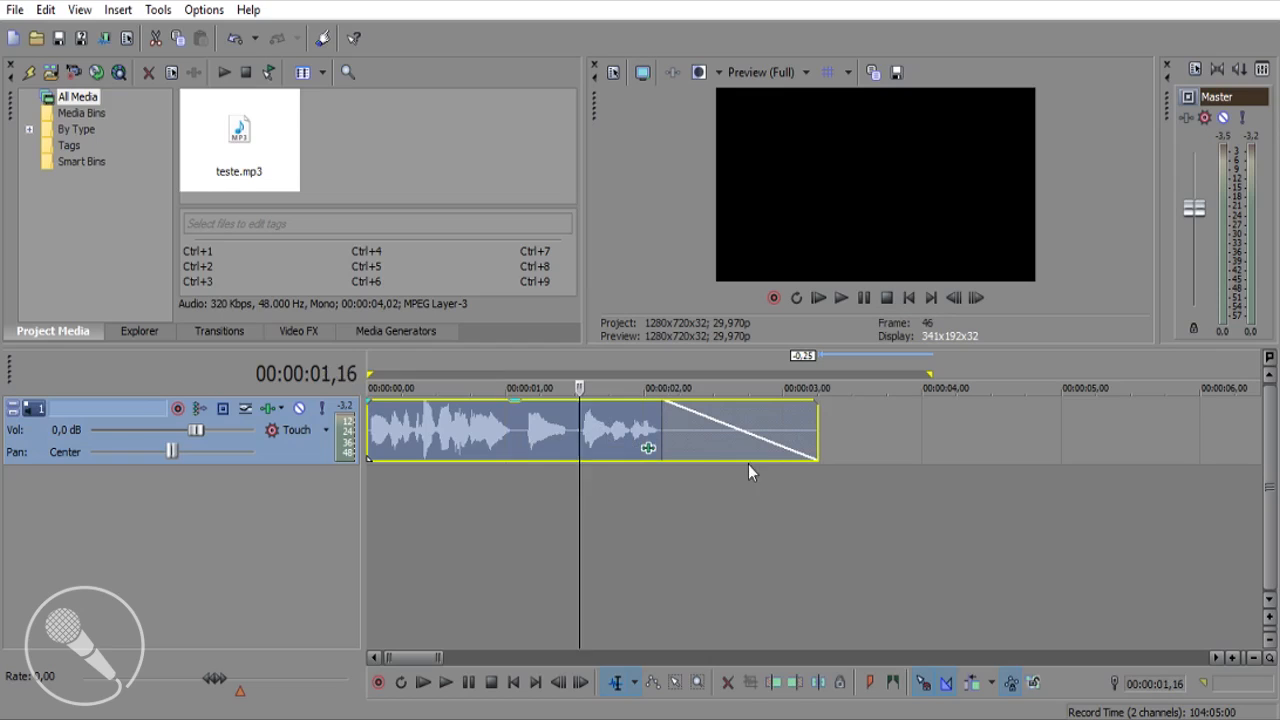